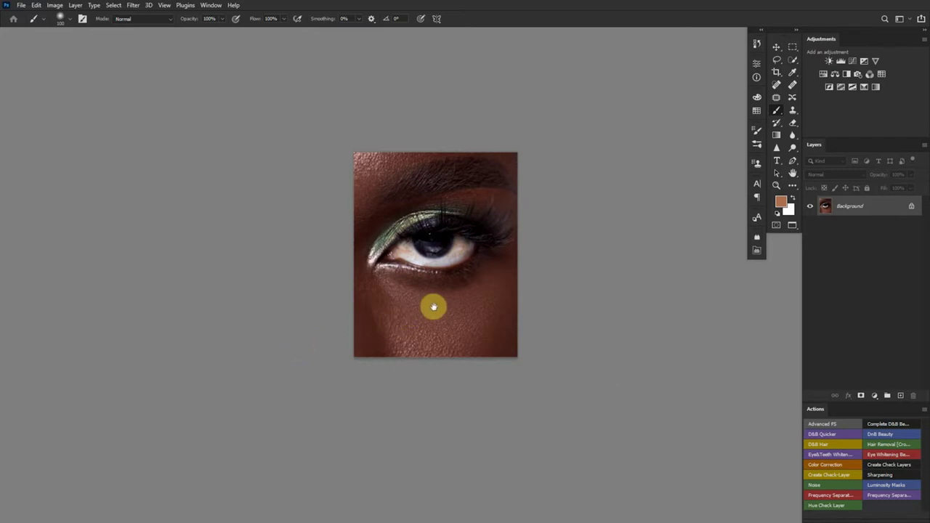
Examine the close-up eye photo, checking the red veins and discoloration in the white of the eye
mouse_move(429, 244)
mouse_down()
mouse_move(474, 241)
mouse_move(444, 254)
mouse_up()
drag(452, 247, 427, 279)
drag(432, 315, 484, 318)
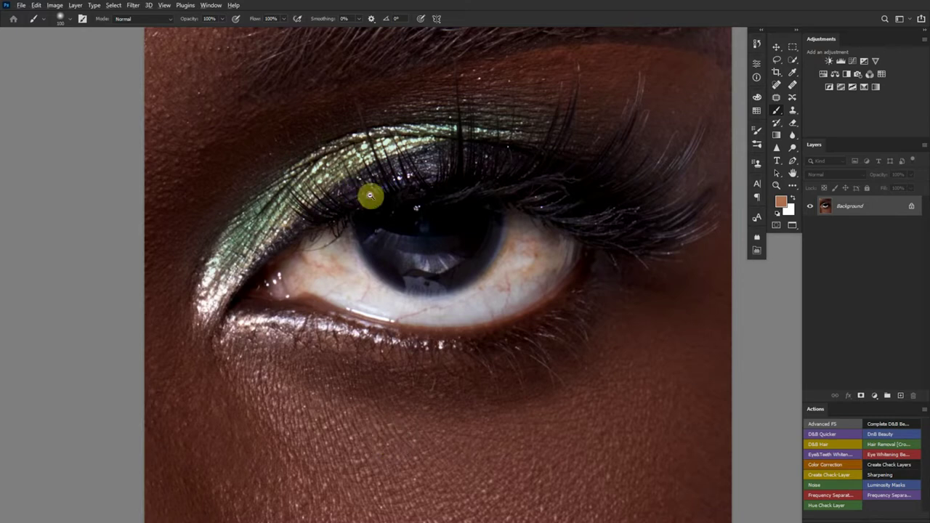
scroll(370, 240, down, 6)
scroll(451, 257, up, 4)
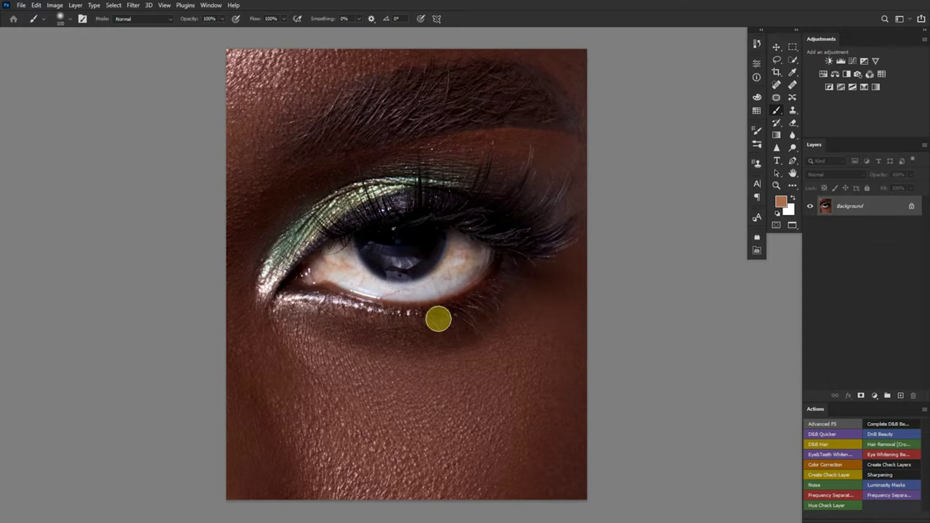
scroll(421, 300, down, 2)
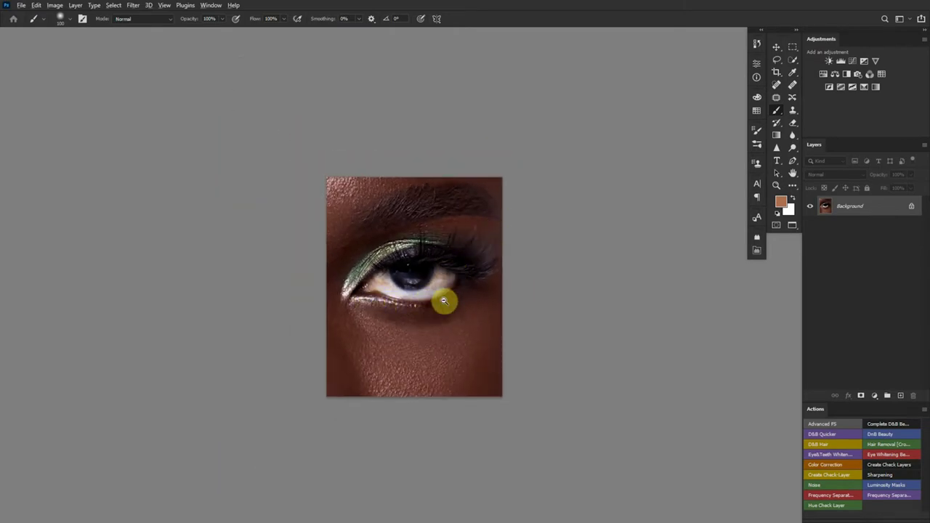
scroll(442, 301, up, 2)
scroll(418, 291, up, 1)
drag(417, 291, 465, 297)
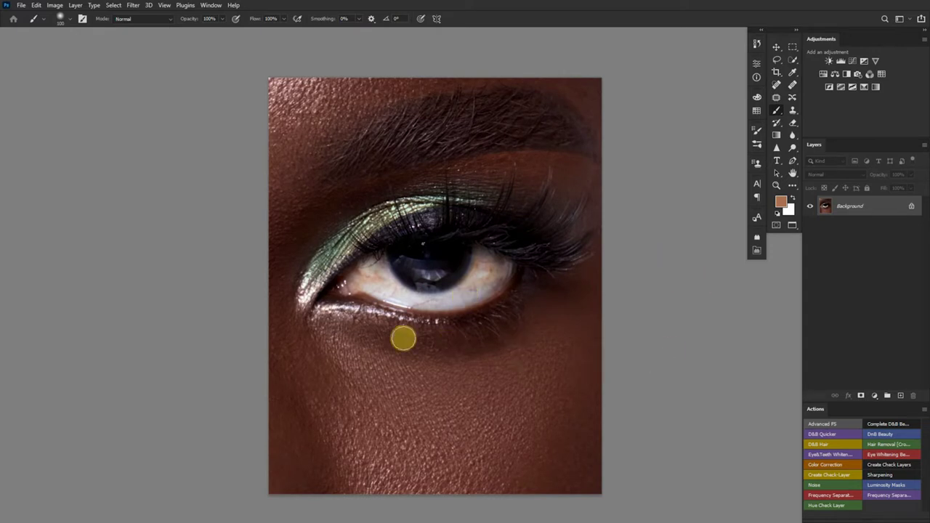
Duplicate the Background layer to hold the eye retouching
key(ctrl+j)
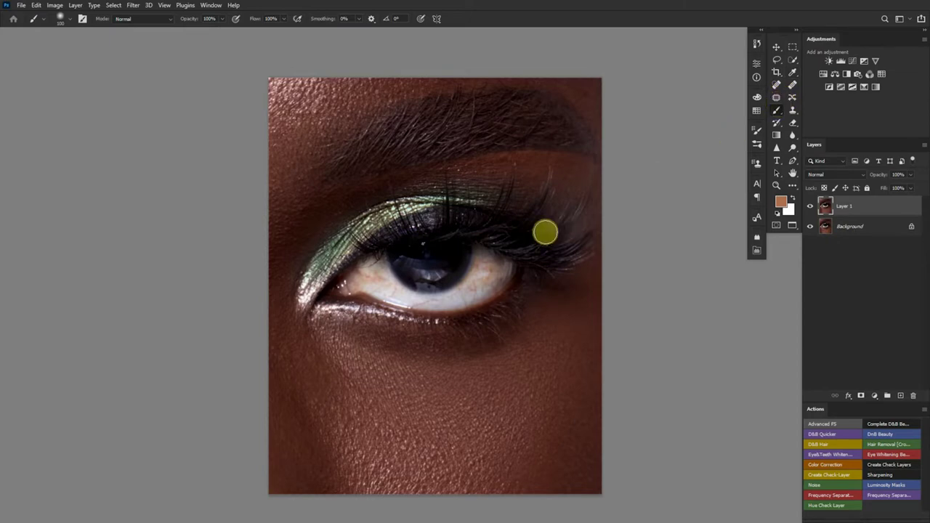
mouse_move(525, 253)
mouse_down()
mouse_move(507, 255)
mouse_move(519, 269)
mouse_up()
scroll(518, 269, up, 5)
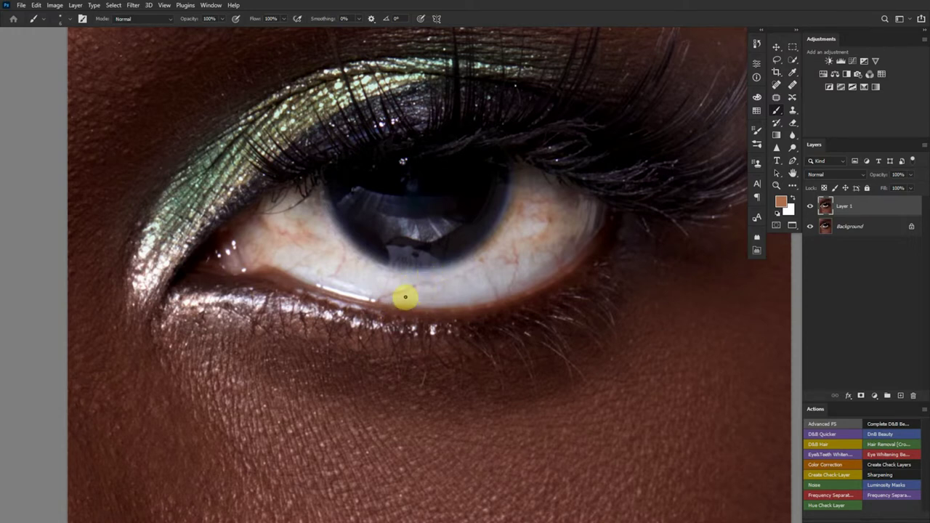
Remove the long red vein in the white directly below the iris with the Spot Healing Brush
click(794, 114)
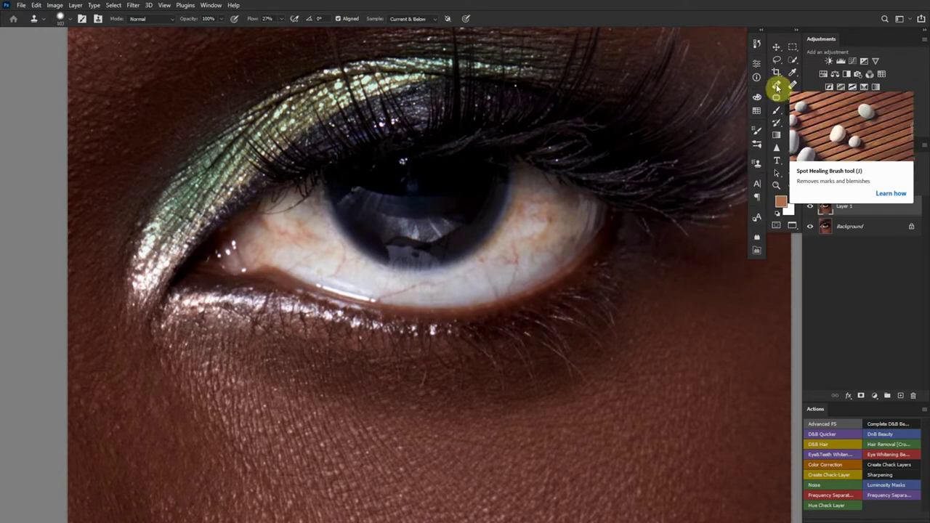
click(776, 84)
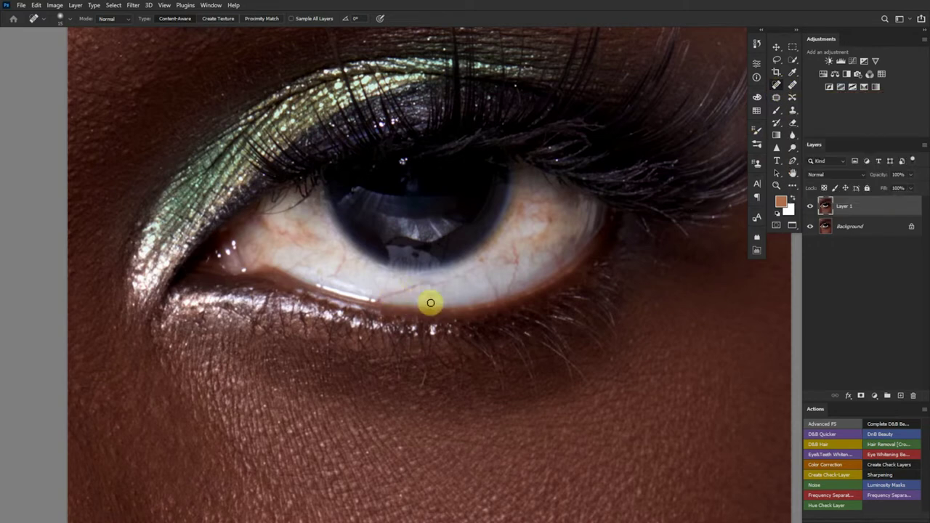
scroll(405, 297, up, 3)
drag(447, 290, 465, 260)
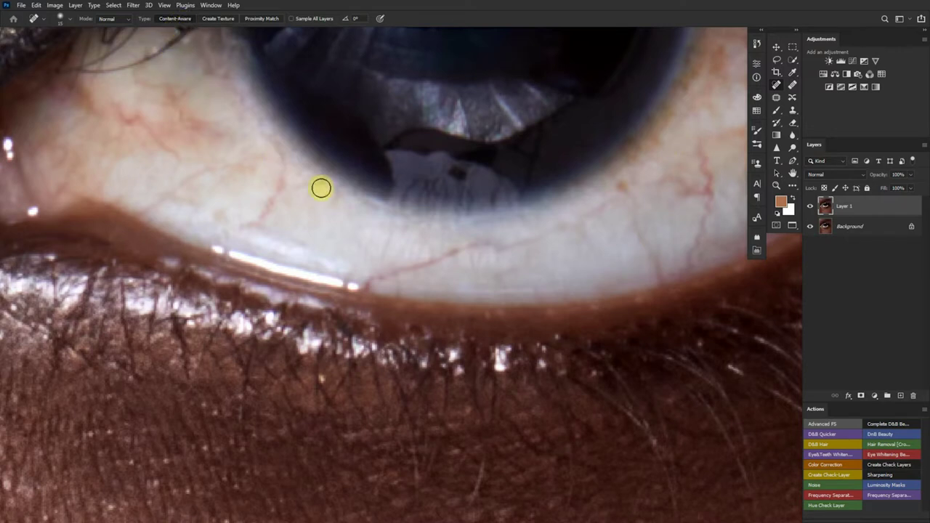
right_click(428, 214)
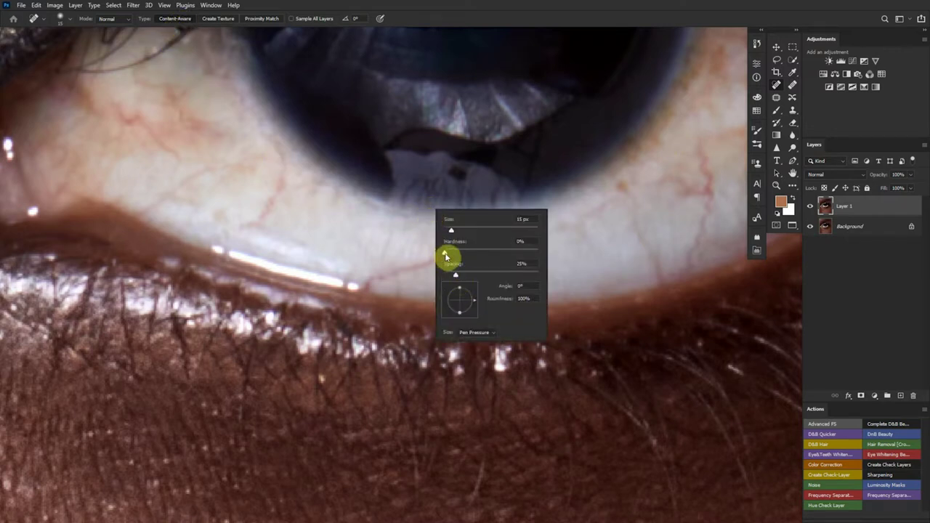
click(427, 269)
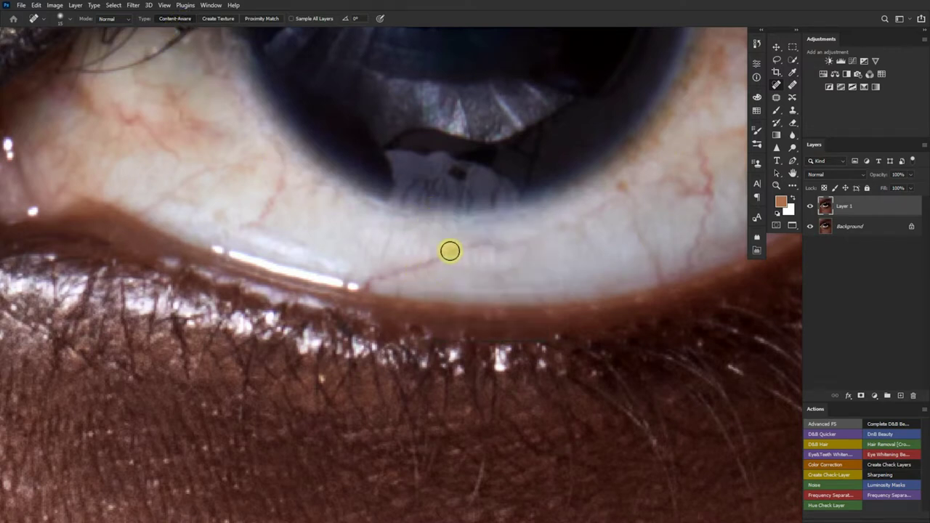
drag(464, 250, 371, 276)
drag(514, 256, 454, 264)
drag(498, 247, 482, 280)
drag(423, 264, 473, 264)
mouse_move(409, 246)
mouse_down()
mouse_move(422, 272)
mouse_move(403, 294)
mouse_move(436, 302)
mouse_up()
Heal the thin red veins along the lower white of the eye between the iris and the outer corner
drag(512, 308, 575, 292)
drag(545, 319, 518, 326)
mouse_move(588, 288)
mouse_down()
mouse_move(601, 280)
mouse_move(544, 300)
mouse_move(570, 298)
mouse_up()
drag(557, 301, 540, 307)
mouse_move(616, 295)
mouse_down()
mouse_move(631, 318)
mouse_move(574, 293)
mouse_move(551, 299)
mouse_move(615, 276)
mouse_up()
mouse_move(660, 252)
mouse_down()
mouse_move(654, 247)
mouse_move(646, 311)
mouse_up()
mouse_move(652, 272)
mouse_down()
mouse_move(613, 272)
mouse_move(632, 259)
mouse_move(663, 276)
mouse_move(675, 256)
mouse_up()
Heal the veins and reddish marks in the white between the iris and the outer corner
scroll(623, 266, up, 2)
scroll(623, 266, right, 3)
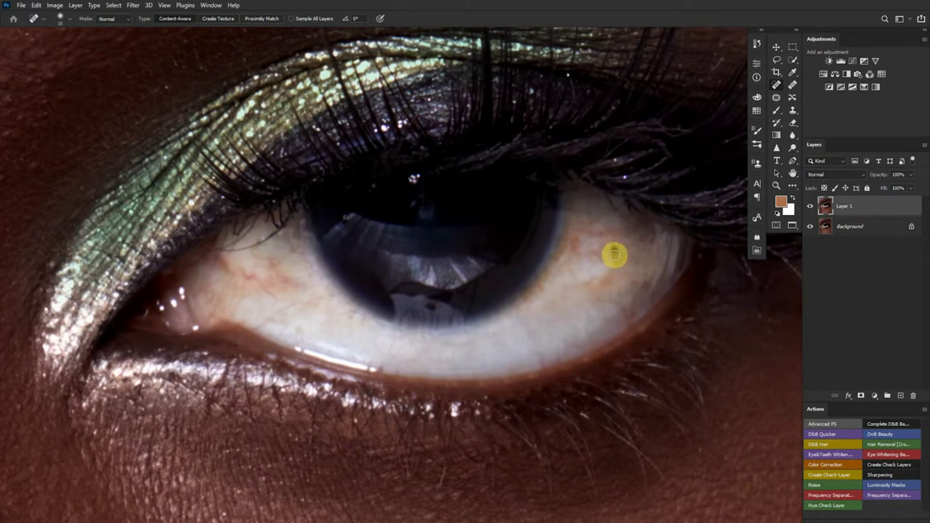
mouse_move(617, 255)
mouse_down()
mouse_move(598, 287)
mouse_move(559, 292)
mouse_up()
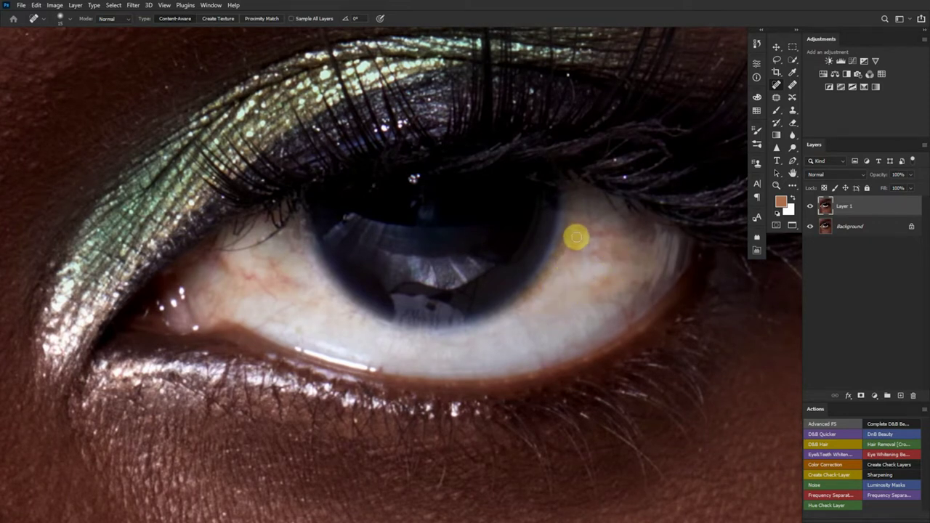
mouse_move(575, 241)
mouse_down()
mouse_move(568, 262)
mouse_move(577, 238)
mouse_move(610, 230)
mouse_move(603, 254)
mouse_move(616, 280)
mouse_up()
mouse_move(626, 316)
mouse_down()
mouse_move(600, 299)
mouse_move(599, 308)
mouse_move(570, 281)
mouse_up()
drag(569, 277, 566, 265)
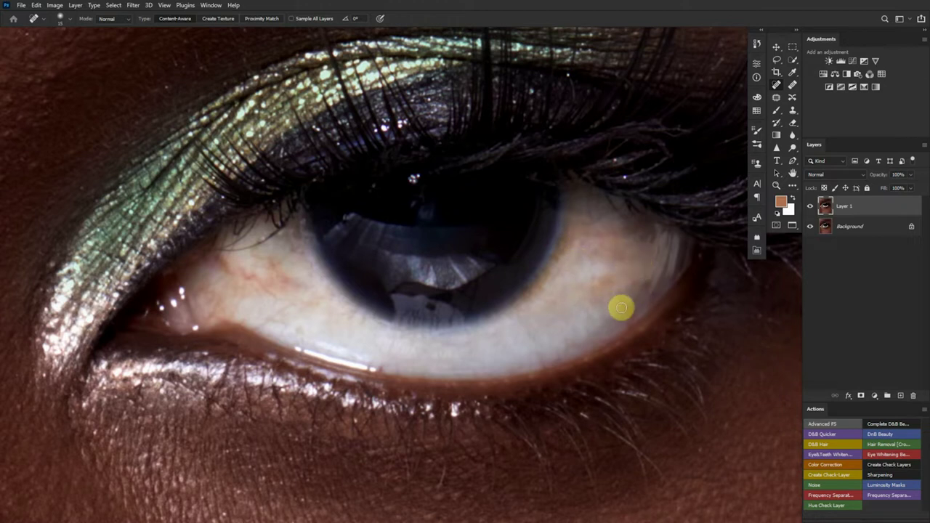
drag(607, 300, 629, 284)
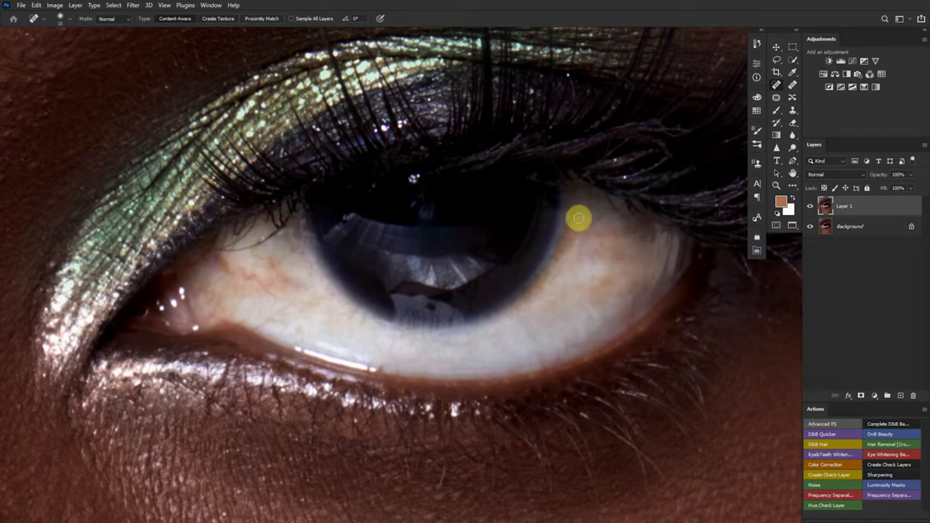
Heal the red veins in the white on the inner-corner side of the iris
drag(496, 270, 679, 225)
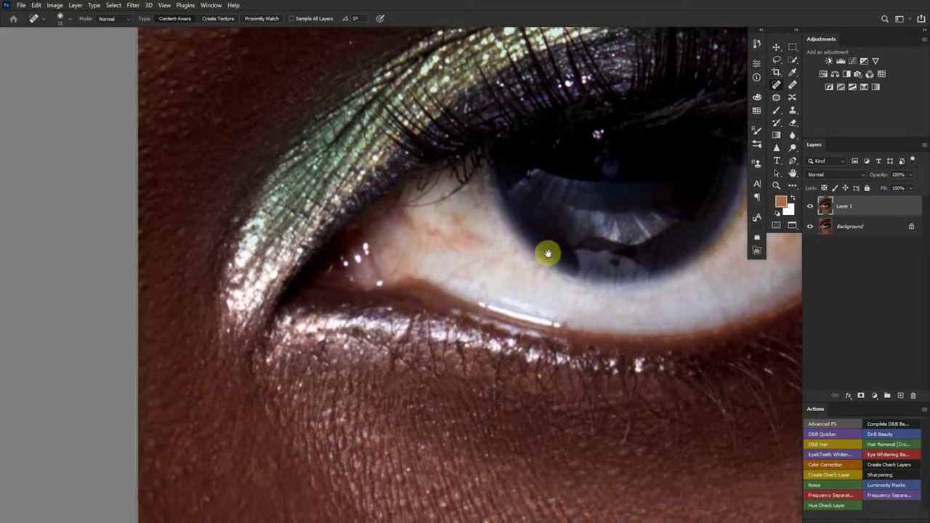
mouse_move(459, 254)
mouse_down()
mouse_move(429, 225)
mouse_move(453, 215)
mouse_move(462, 232)
mouse_move(485, 211)
mouse_move(450, 281)
mouse_move(485, 286)
mouse_up()
mouse_move(540, 269)
mouse_down()
mouse_move(519, 252)
mouse_move(486, 259)
mouse_move(461, 231)
mouse_move(521, 275)
mouse_up()
drag(581, 261, 513, 271)
drag(574, 293, 596, 295)
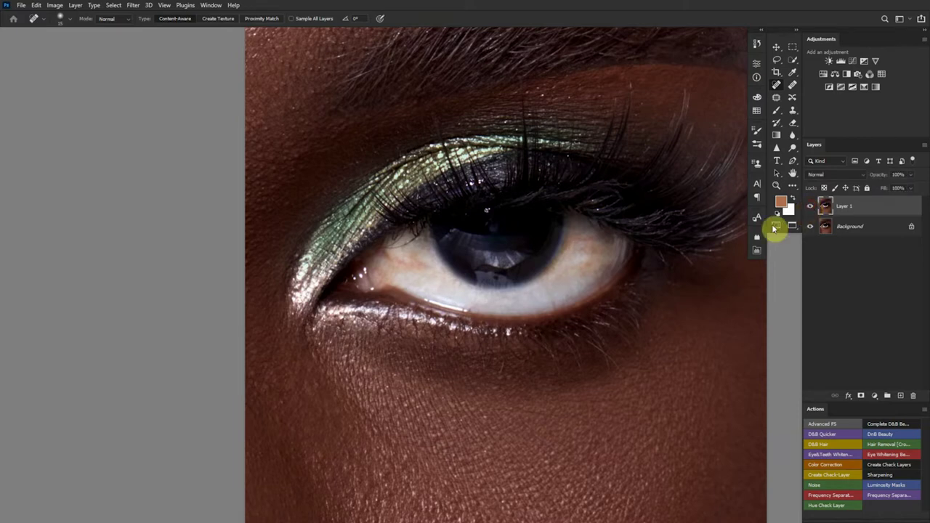
Touch up the leftover vein traces near the outer corner of the eye with the Spot Healing Brush
scroll(565, 310, up, 2)
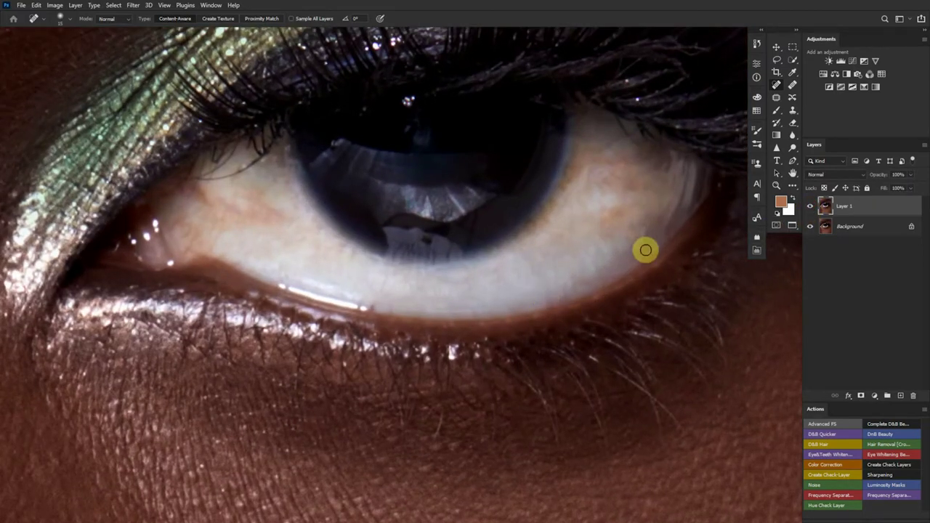
drag(647, 231, 640, 254)
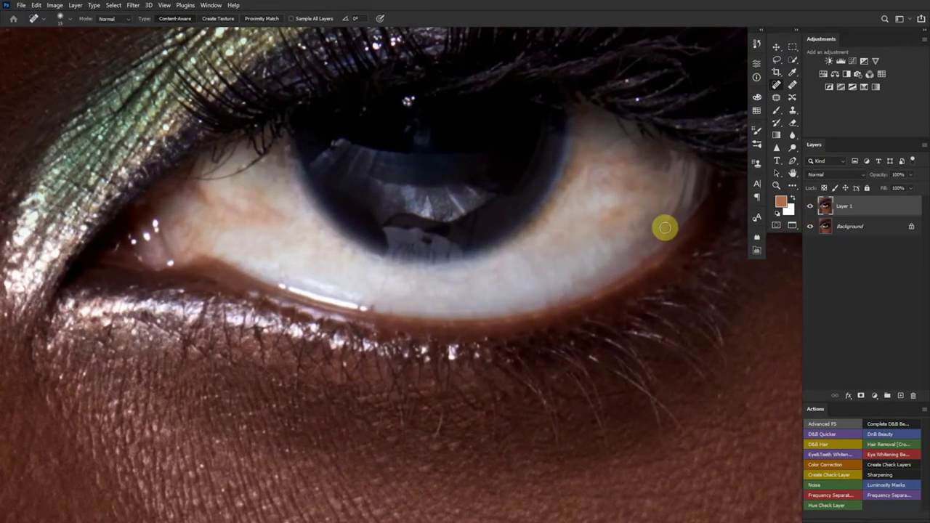
drag(665, 224, 644, 215)
mouse_move(589, 221)
mouse_down()
mouse_move(624, 264)
mouse_move(591, 240)
mouse_move(592, 248)
mouse_up()
Use the Clone Stamp at 27% flow to start evening out the outer white beside the iris
scroll(602, 278, down, 3)
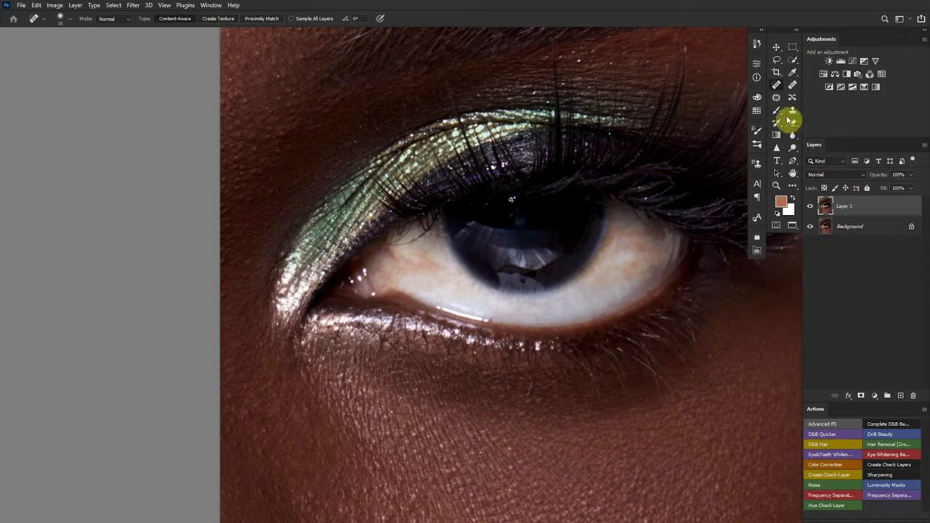
click(793, 112)
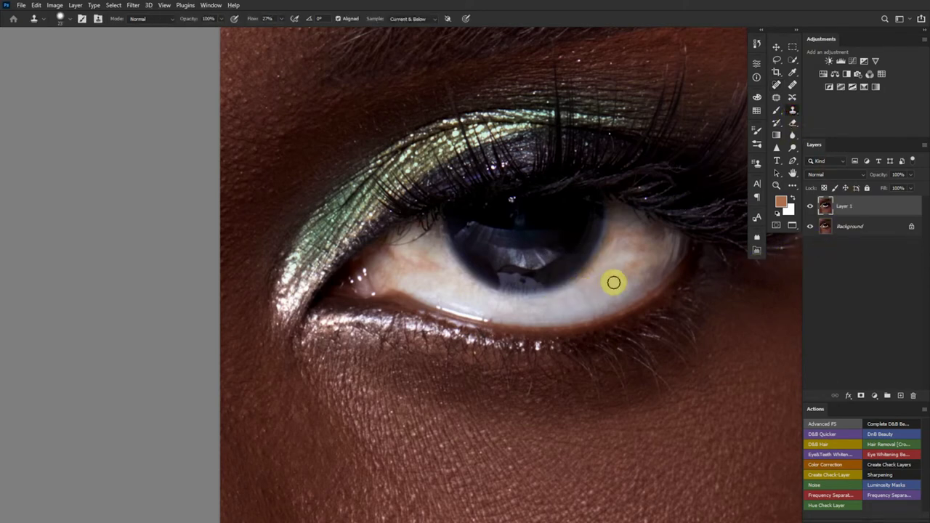
scroll(606, 280, up, 3)
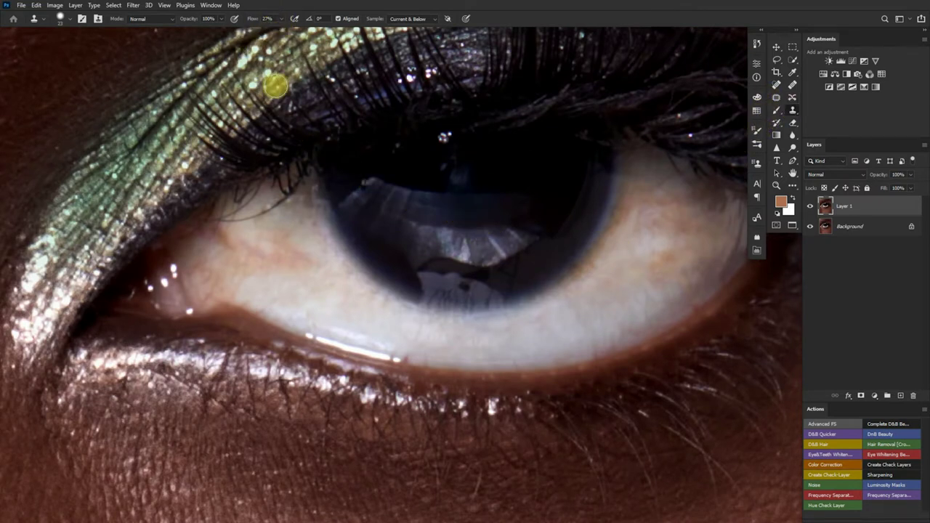
right_click(571, 303)
drag(644, 342, 522, 336)
click(536, 327)
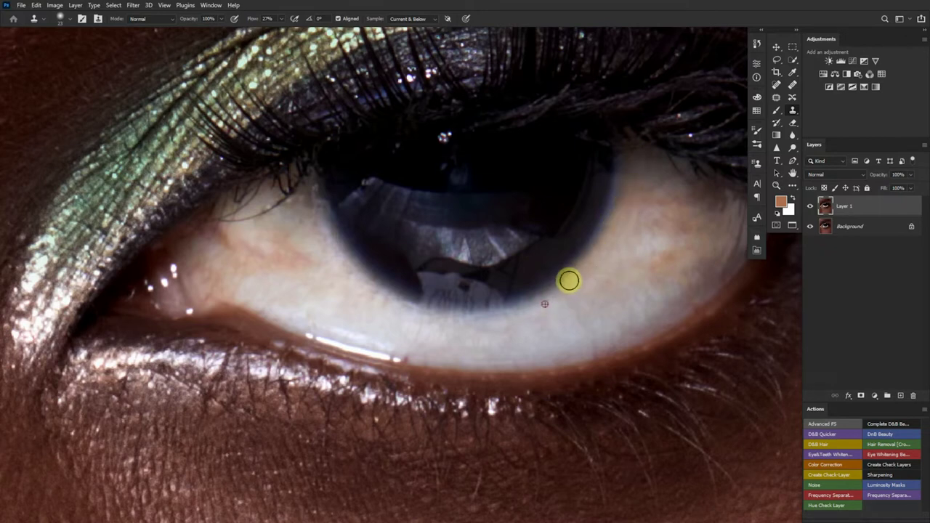
click(666, 286)
drag(637, 299, 538, 328)
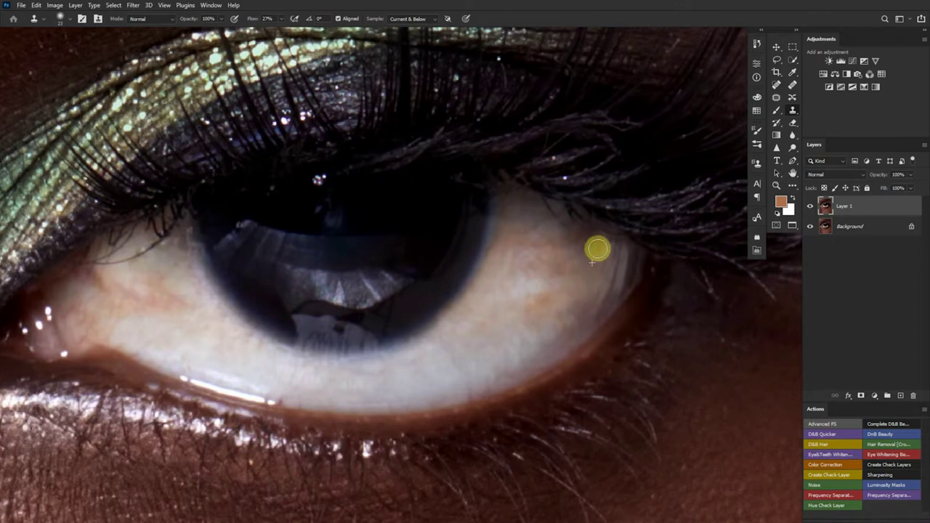
Clone clean areas of the eye white over the yellowish and reddish patches toward the outer corner
scroll(575, 322, down, 5)
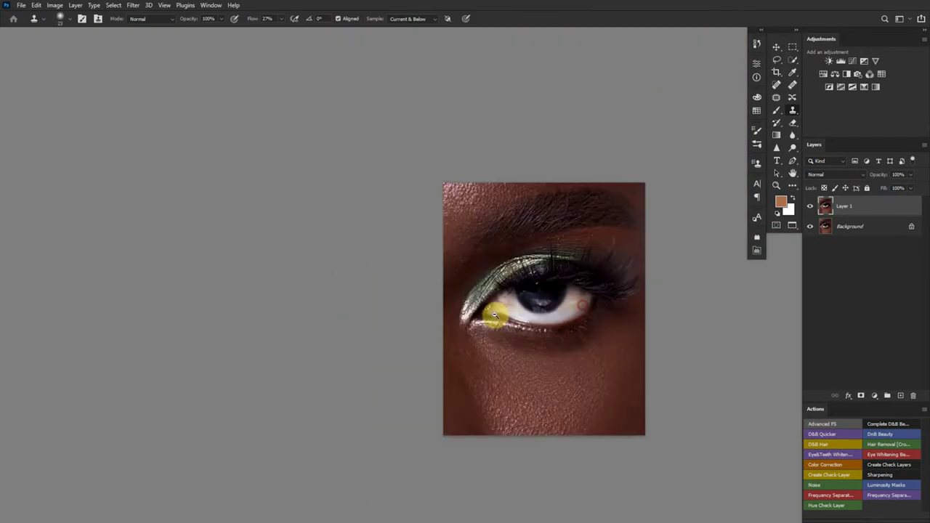
drag(495, 316, 610, 309)
scroll(567, 316, down, 5)
scroll(587, 317, up, 10)
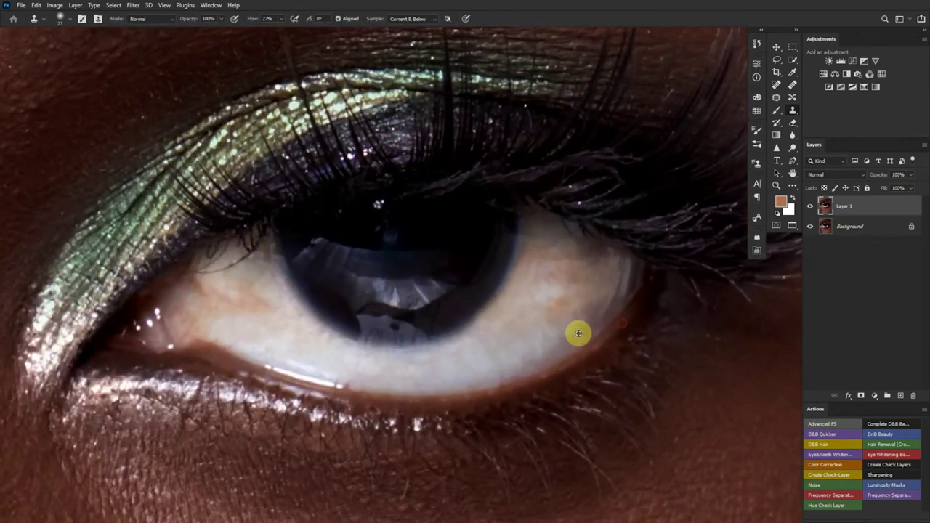
alt+right_click(579, 333)
click(566, 300)
mouse_move(566, 300)
mouse_down()
mouse_move(536, 334)
mouse_move(559, 298)
mouse_move(557, 318)
mouse_move(569, 307)
mouse_move(517, 310)
mouse_move(542, 290)
mouse_move(564, 303)
mouse_move(574, 278)
mouse_move(546, 306)
mouse_move(538, 274)
mouse_move(529, 305)
mouse_move(552, 273)
mouse_move(546, 312)
mouse_move(538, 276)
mouse_move(546, 255)
mouse_move(545, 283)
mouse_move(565, 258)
mouse_move(501, 322)
mouse_move(476, 325)
mouse_move(538, 336)
mouse_move(571, 308)
mouse_up()
alt+click(525, 330)
alt+click(525, 319)
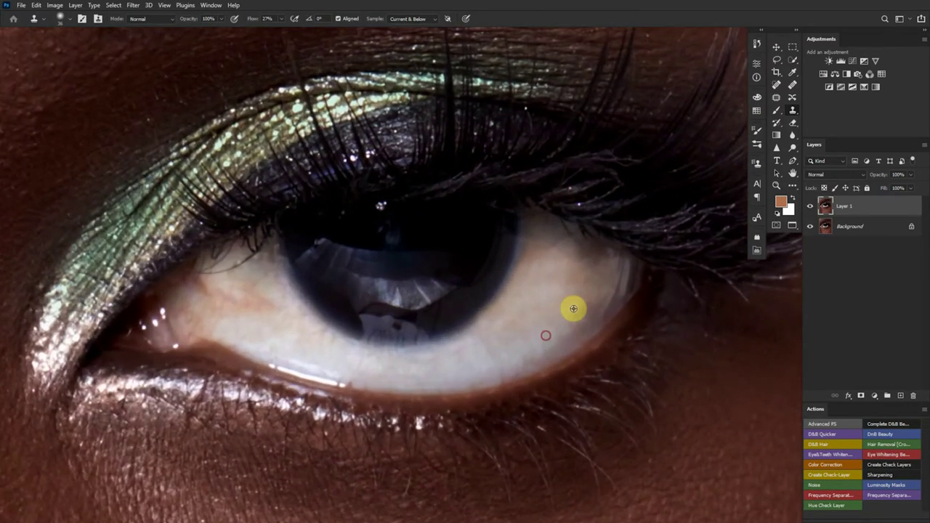
click(558, 249)
mouse_move(580, 253)
mouse_down()
mouse_move(599, 254)
mouse_move(590, 258)
mouse_move(606, 261)
mouse_move(602, 268)
mouse_move(603, 257)
mouse_move(605, 265)
mouse_move(590, 261)
mouse_move(614, 261)
mouse_move(580, 267)
mouse_move(566, 328)
mouse_move(540, 368)
mouse_move(504, 363)
mouse_move(518, 351)
mouse_move(482, 361)
mouse_up()
alt+click(473, 367)
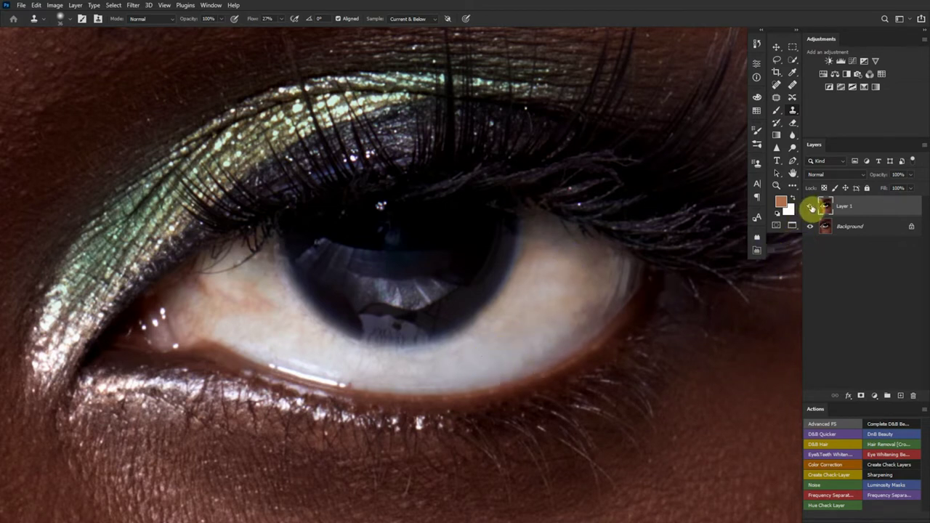
Compare the eye before and after retouching by toggling Layer 1's visibility
click(811, 208)
click(811, 210)
click(810, 210)
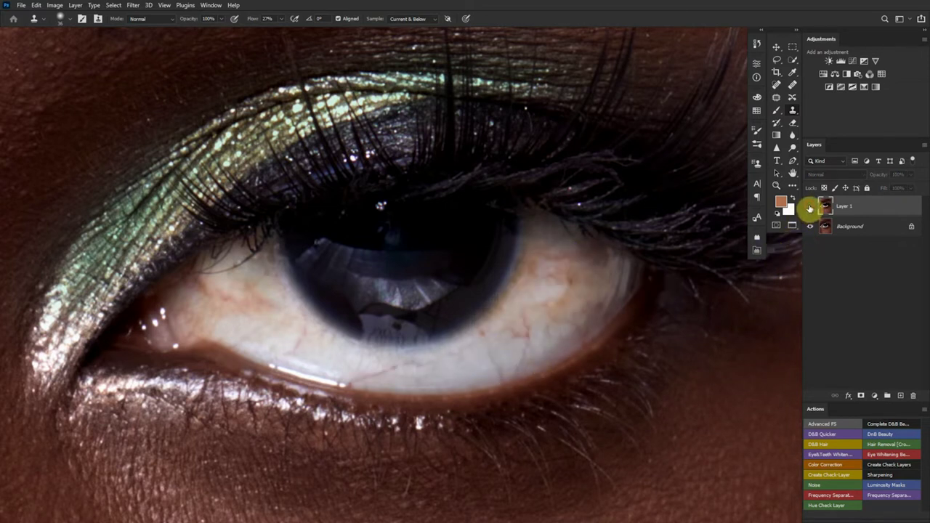
click(811, 209)
click(811, 209)
click(811, 208)
Clone clean white over the reddish patches between the inner corner and the iris
drag(370, 316, 623, 293)
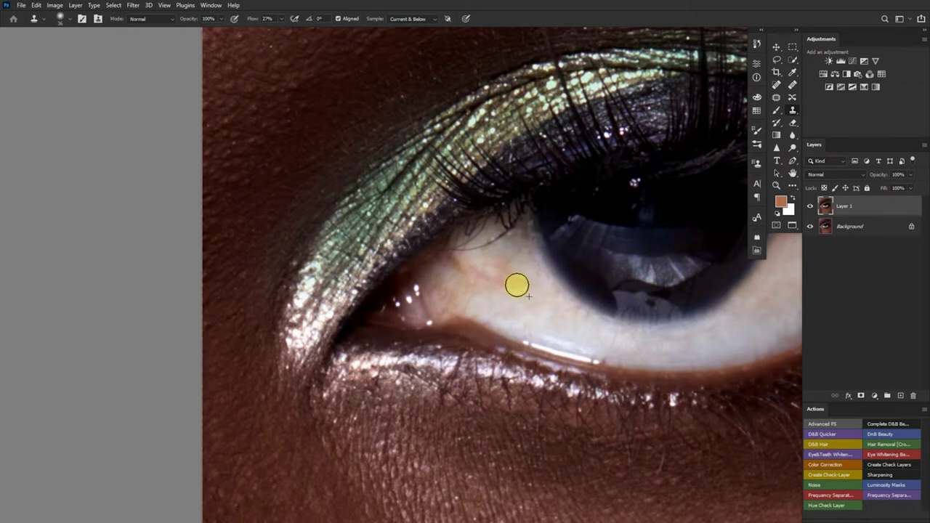
drag(521, 287, 501, 263)
mouse_move(542, 306)
mouse_down()
mouse_move(499, 268)
mouse_move(513, 301)
mouse_move(477, 272)
mouse_move(515, 250)
mouse_move(490, 266)
mouse_move(499, 289)
mouse_up()
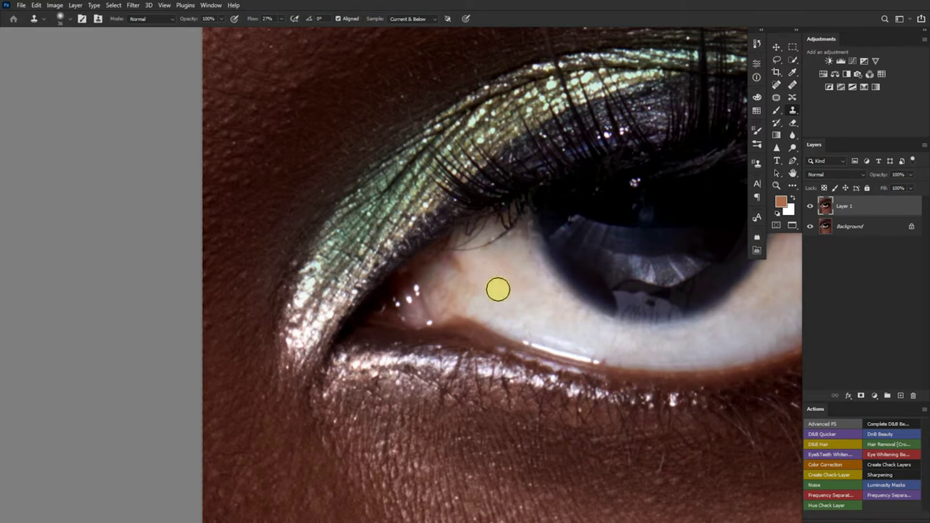
Patch the reddish spots beside the inner corner of the eye with cleaner nearby texture and deselect
click(775, 98)
drag(463, 261, 470, 274)
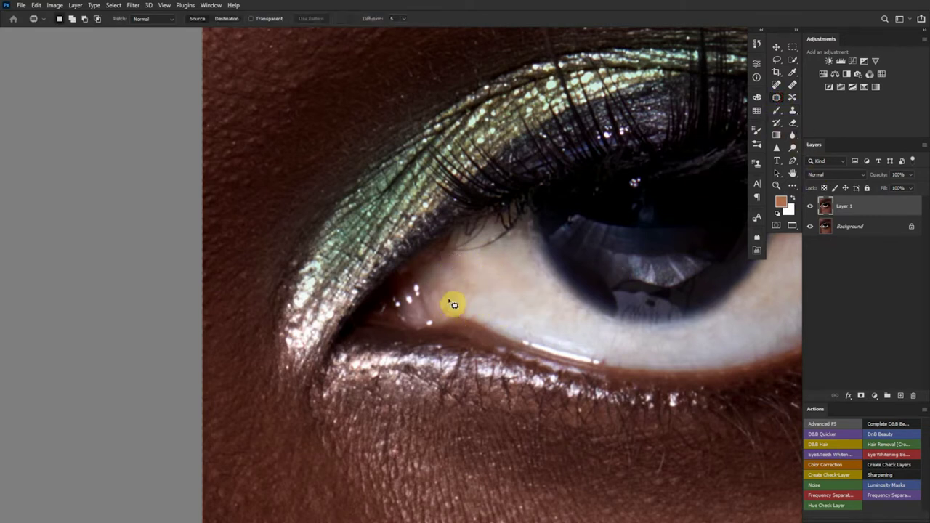
drag(450, 310, 454, 298)
mouse_move(452, 304)
mouse_down()
mouse_move(442, 277)
mouse_move(444, 296)
mouse_up()
drag(444, 296, 461, 285)
mouse_move(449, 281)
mouse_down()
mouse_move(444, 286)
mouse_move(461, 288)
mouse_up()
key(ctrl+d)
Patch the remaining uneven areas in the white of the eye and clear the selection
alt+click(593, 293)
mouse_move(616, 307)
mouse_down()
mouse_move(546, 316)
mouse_move(618, 305)
mouse_up()
drag(497, 257, 482, 248)
drag(491, 248, 454, 246)
key(ctrl+d)
Review the whole image before and after the vein cleanup by hiding and showing Layer 1
drag(547, 253, 429, 254)
drag(547, 224, 500, 261)
click(811, 209)
click(810, 208)
click(810, 208)
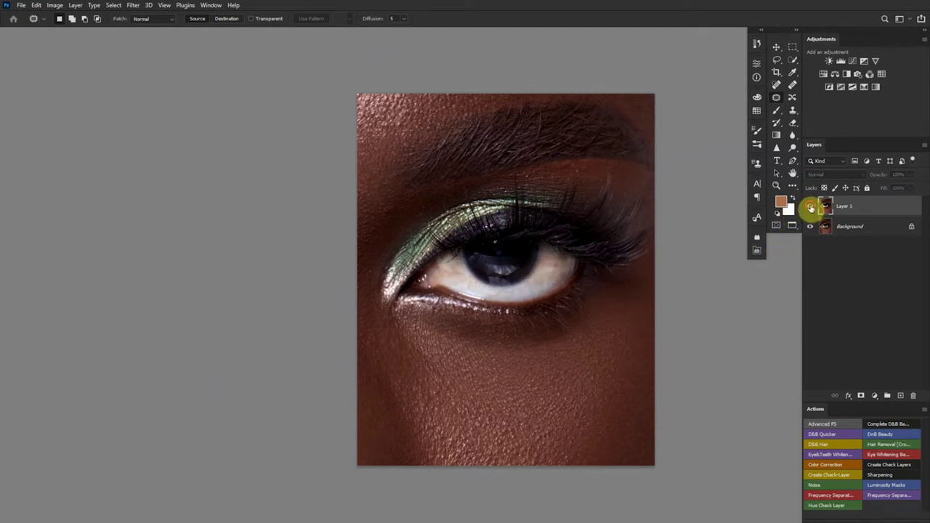
click(810, 208)
scroll(522, 305, down, 4)
scroll(532, 313, up, 2)
scroll(523, 300, up, 2)
scroll(542, 305, down, 2)
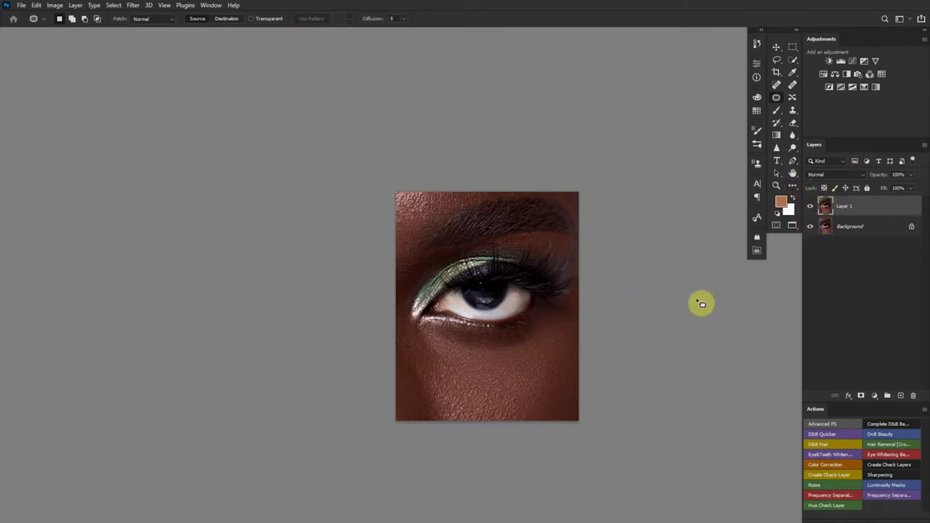
Create a new layer named DnB above Layer 1
key(ctrl+shift+n)
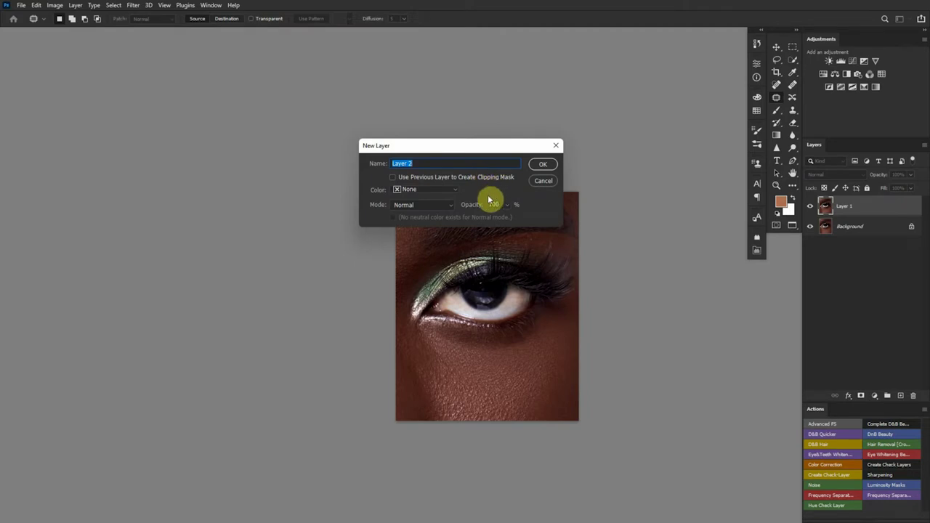
text(DnB)
click(547, 165)
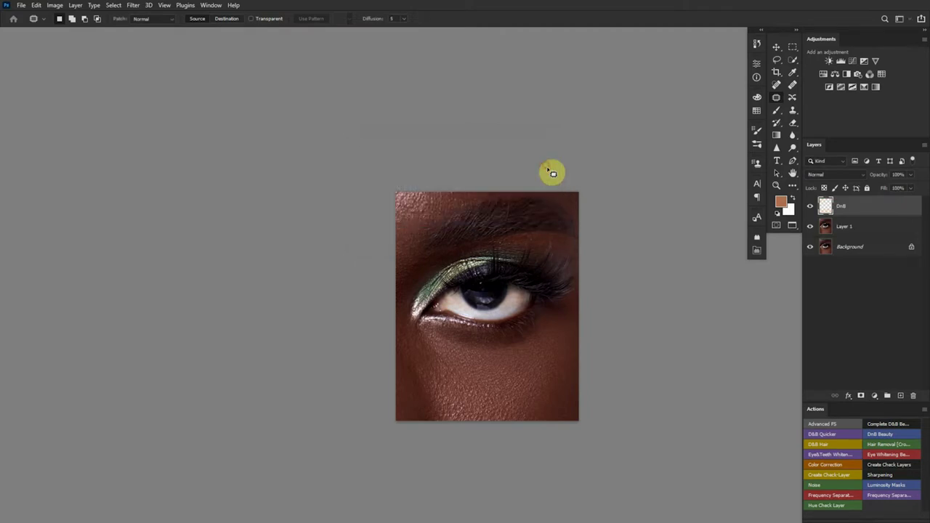
Fill the DnB layer with 50% gray and set its blend mode to Soft Light
key(shift+F5)
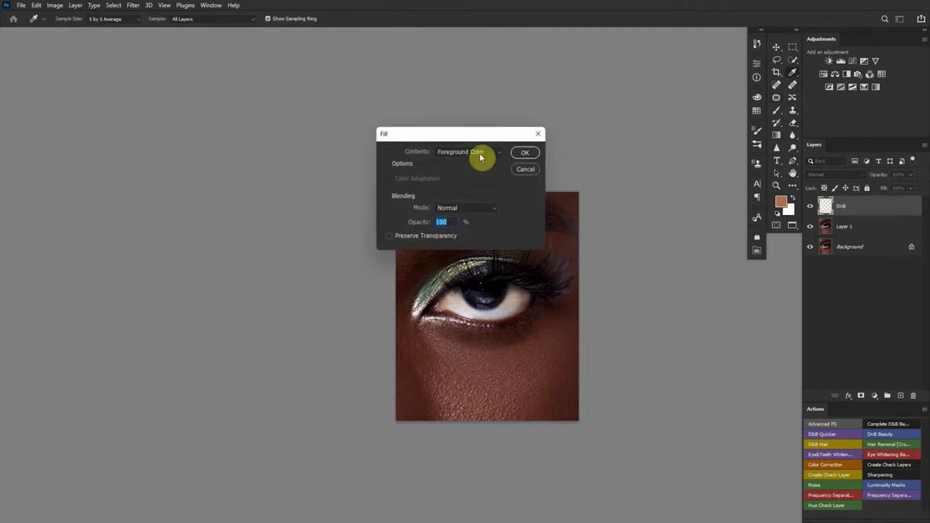
click(480, 152)
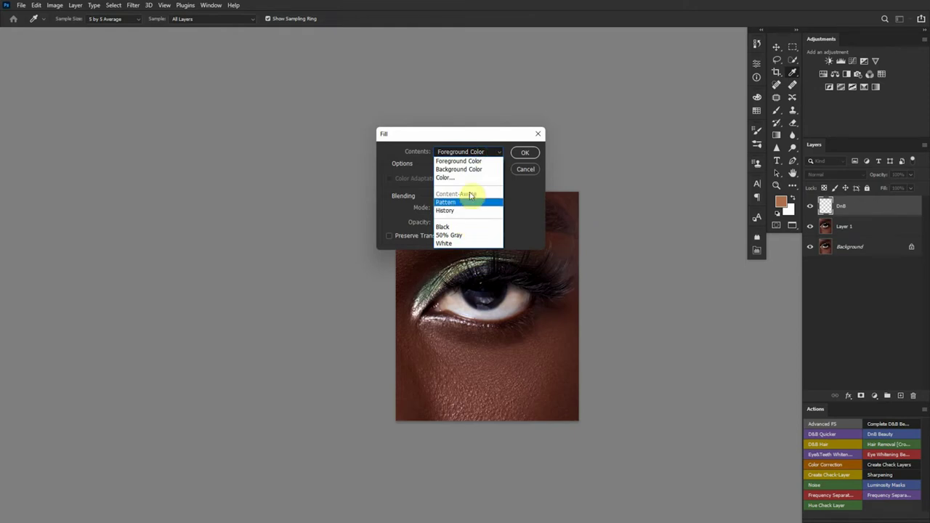
click(468, 236)
click(528, 153)
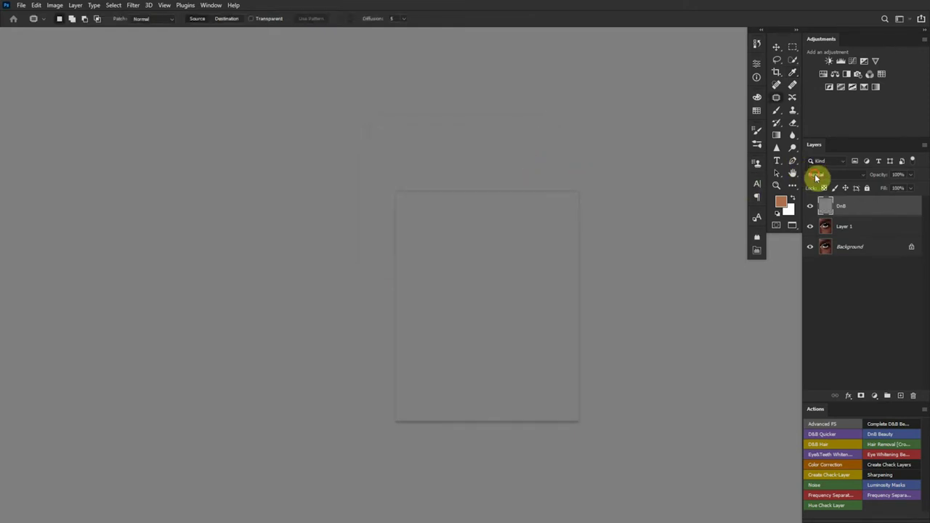
click(817, 177)
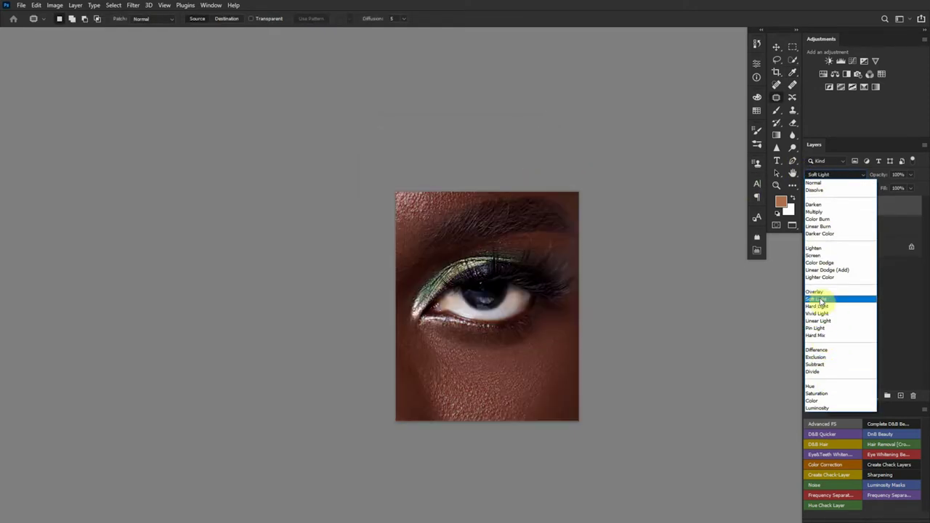
click(817, 299)
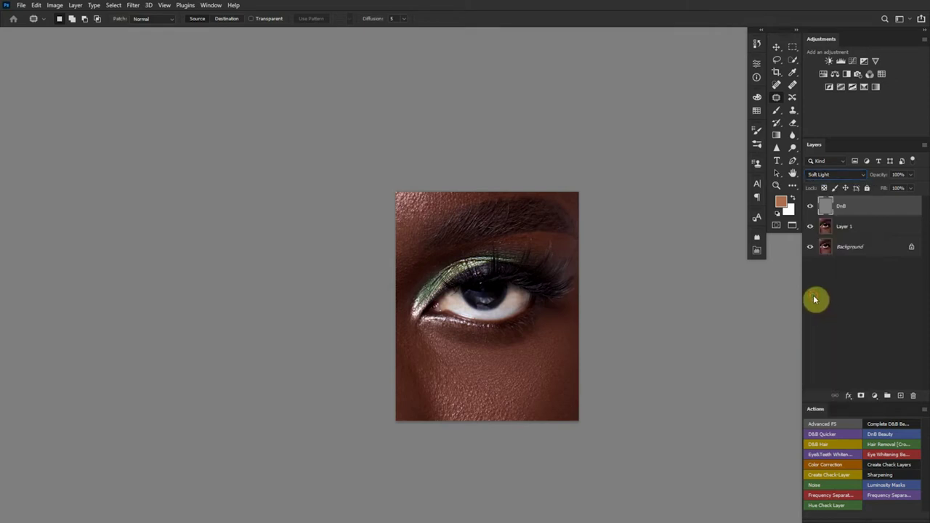
Set up the Brush with 2% flow, 0% hardness and a soft round pressure preset, with black and white as painting colors
click(777, 110)
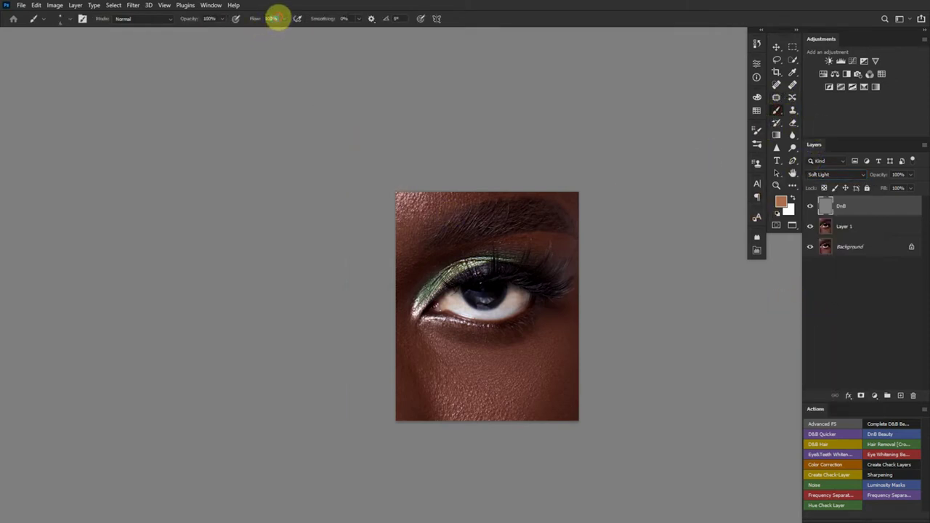
click(263, 19)
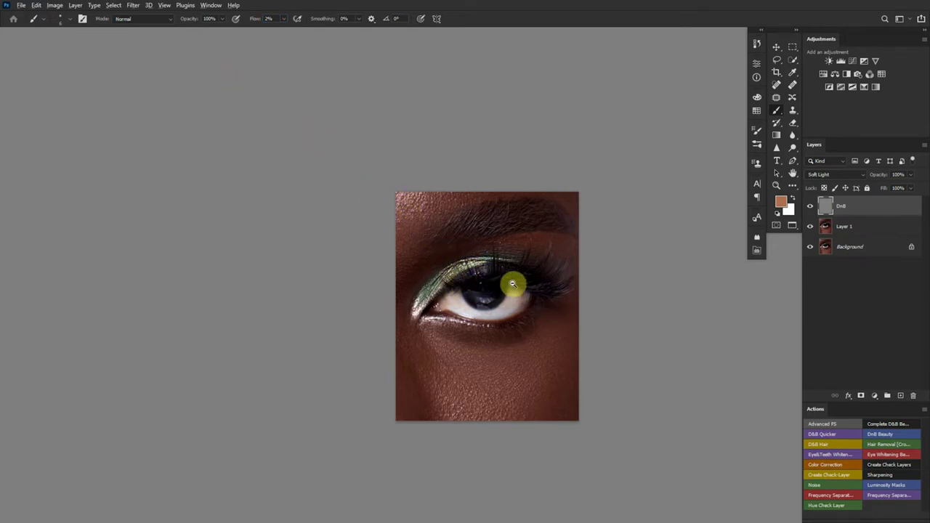
scroll(512, 284, up, 1)
right_click(497, 250)
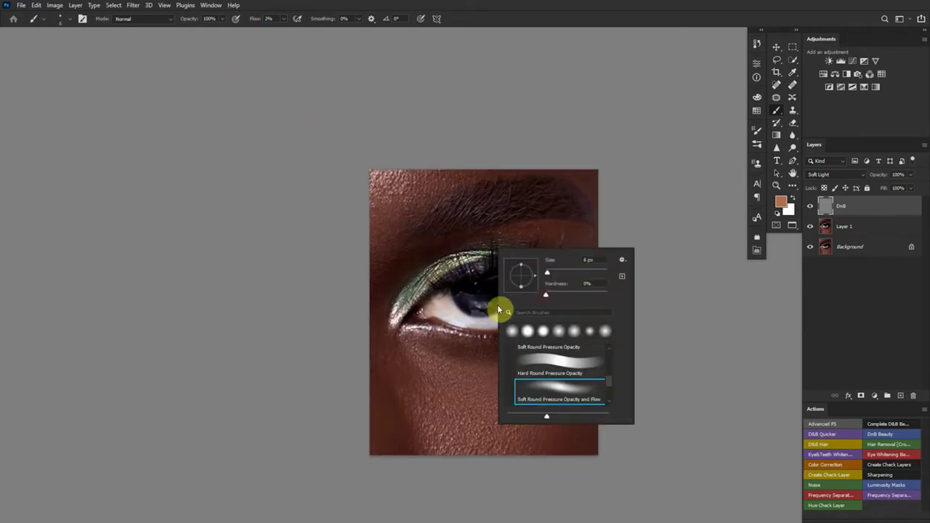
drag(499, 310, 490, 307)
key(Return)
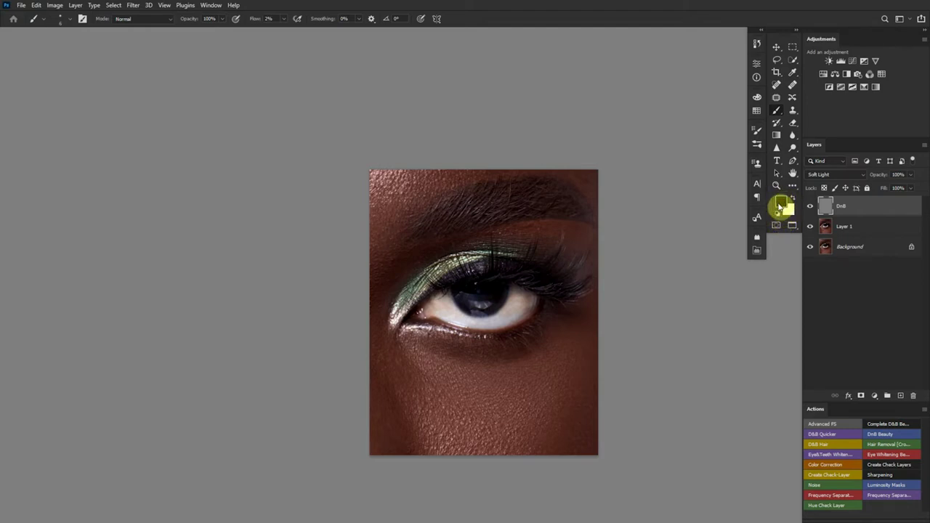
Add a gray Solid Color fill layer named VA above the DnB layer and set its blend mode to Color
drag(472, 316, 430, 231)
scroll(431, 230, down, 1)
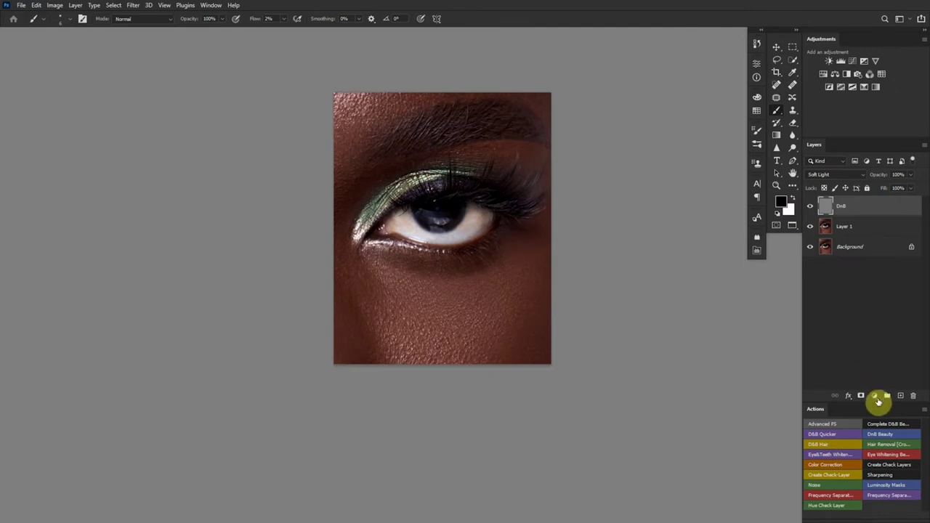
click(879, 398)
click(849, 224)
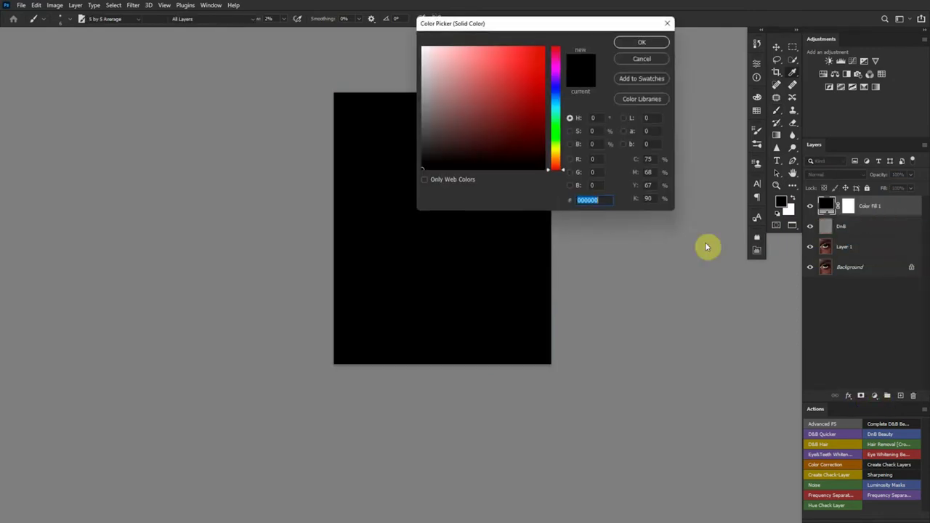
drag(427, 100, 405, 106)
click(654, 42)
click(836, 174)
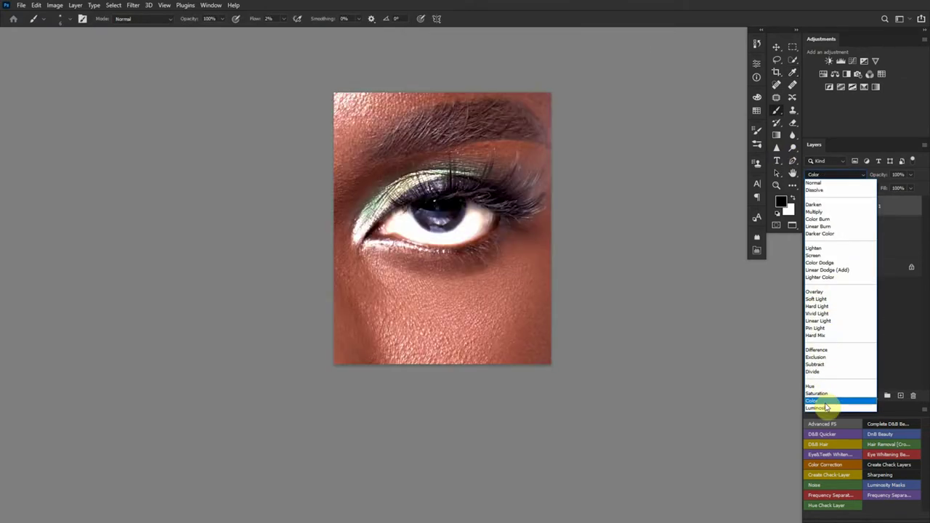
click(825, 401)
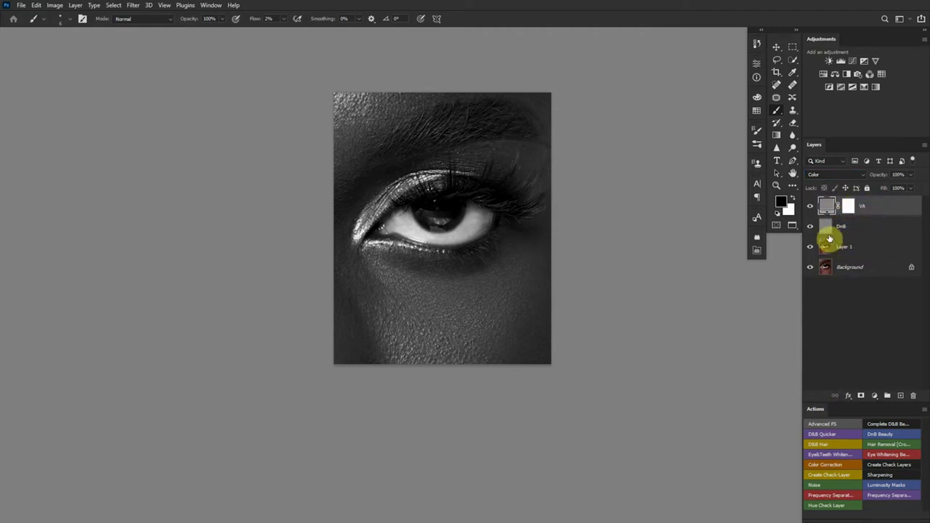
Add a Curves adjustment that darkens the midtones above the color fill, and group both layers under the name VA
click(826, 228)
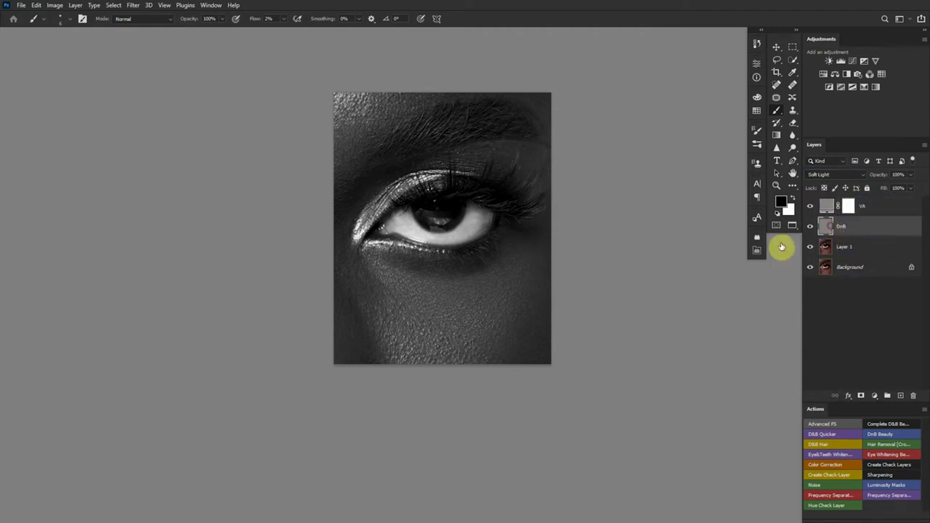
click(887, 207)
click(855, 63)
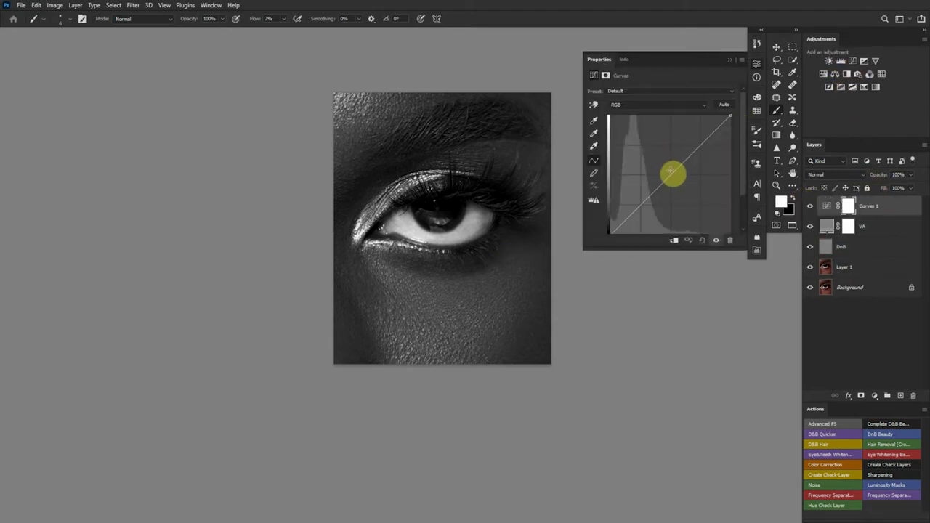
mouse_move(673, 175)
mouse_down()
mouse_move(694, 195)
mouse_move(683, 186)
mouse_up()
click(731, 59)
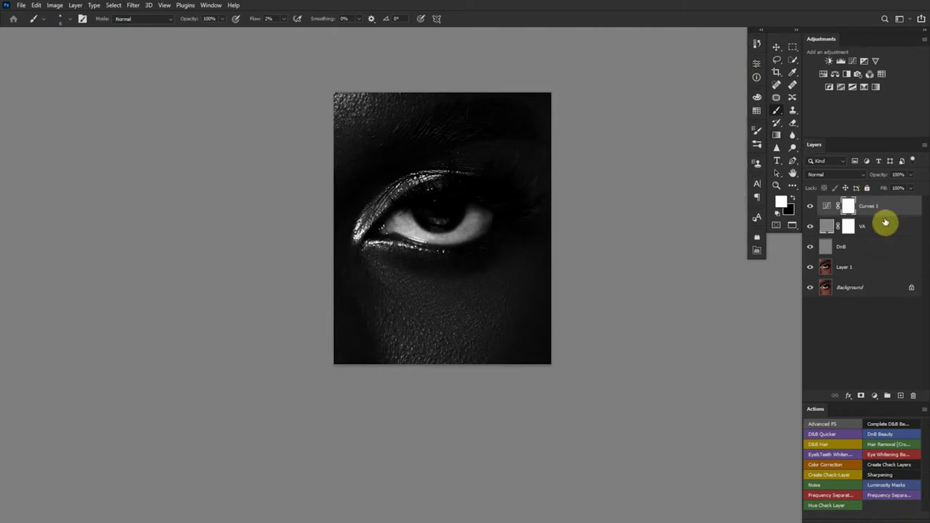
shift+click(881, 226)
key(ctrl+g)
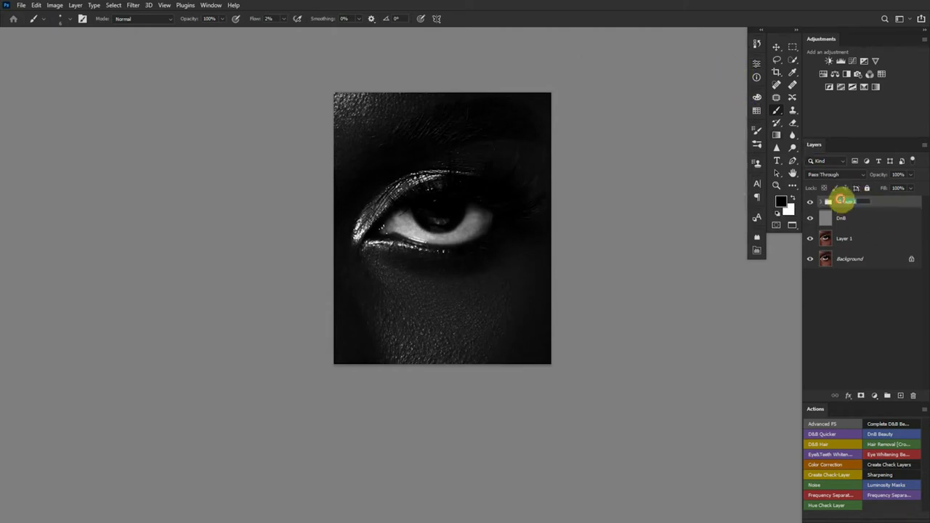
On the DnB layer, brush over the uneven tones in the white of the eye on both sides of the iris
click(827, 242)
scroll(483, 250, up, 2)
drag(458, 237, 504, 235)
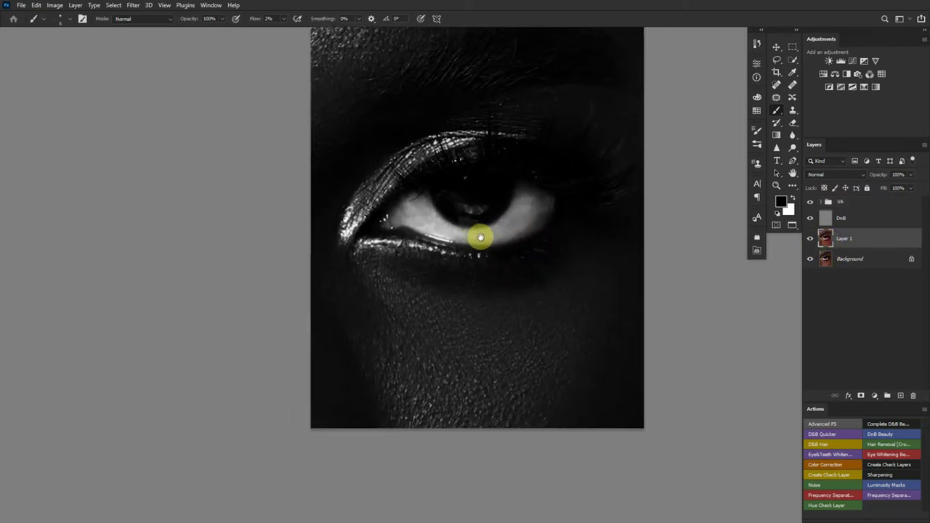
scroll(551, 252, up, 1)
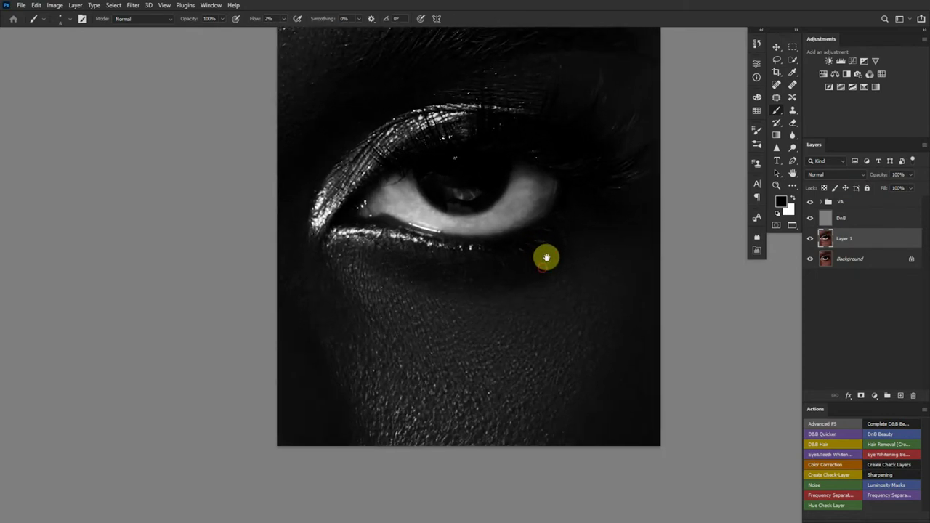
drag(550, 252, 552, 240)
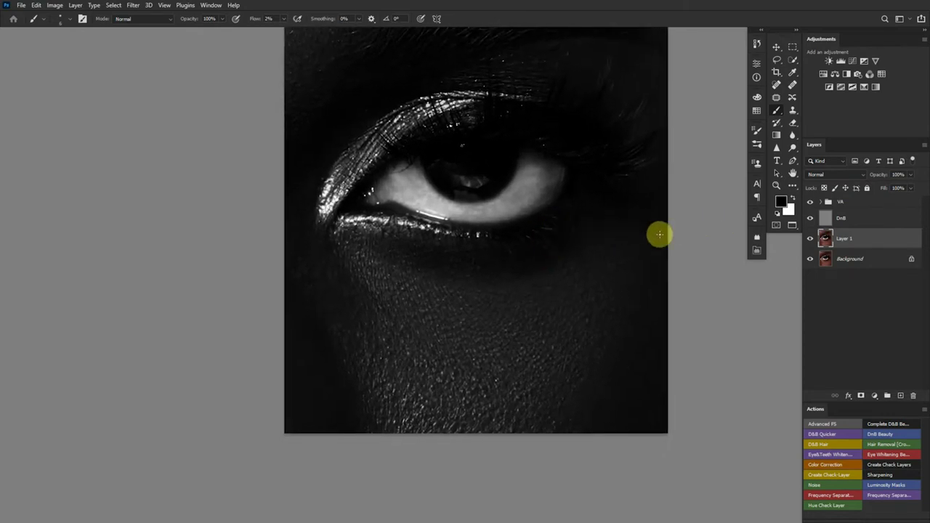
click(826, 221)
key(x)
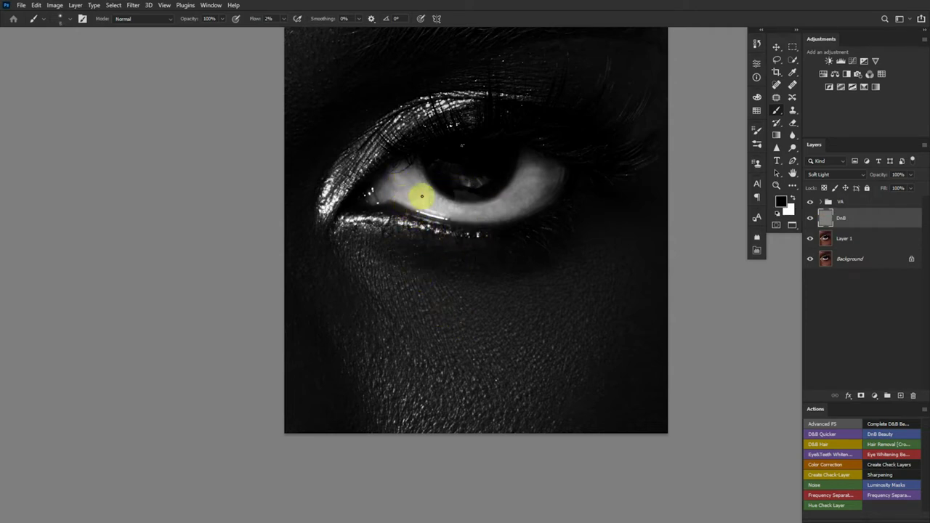
mouse_move(421, 191)
mouse_down()
mouse_move(394, 171)
mouse_move(406, 208)
mouse_move(399, 195)
mouse_move(410, 201)
mouse_move(407, 191)
mouse_move(467, 207)
mouse_move(583, 216)
mouse_move(538, 215)
mouse_move(520, 181)
mouse_move(538, 169)
mouse_move(523, 170)
mouse_move(524, 187)
mouse_move(533, 186)
mouse_move(542, 167)
mouse_move(518, 185)
mouse_move(539, 178)
mouse_move(521, 171)
mouse_move(511, 186)
mouse_move(523, 165)
mouse_move(511, 194)
mouse_move(519, 203)
mouse_move(511, 197)
mouse_move(526, 195)
mouse_move(502, 200)
mouse_move(514, 205)
mouse_move(535, 191)
mouse_move(506, 205)
mouse_move(549, 166)
mouse_move(549, 165)
mouse_up()
key(x)
Hide the VA group and compare the eye in color with and without the DnB layer
click(811, 201)
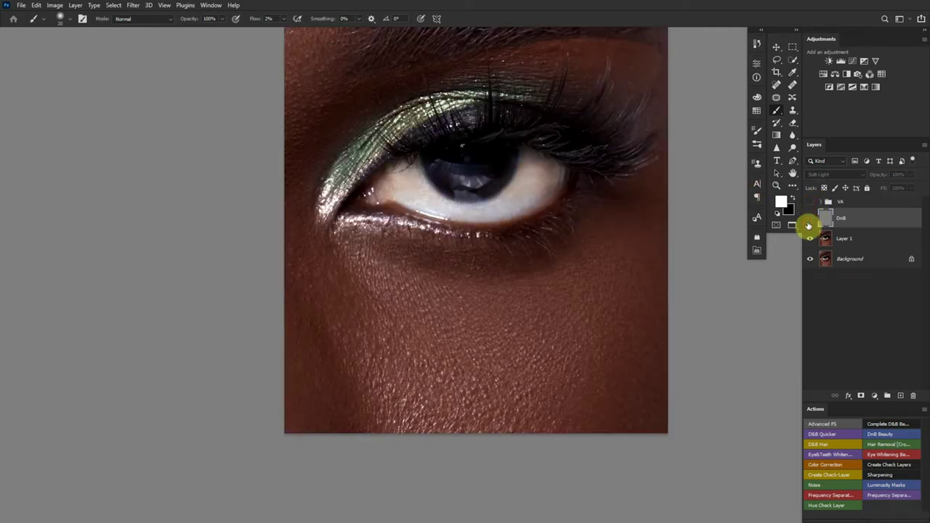
click(811, 218)
ctrl+alt+click(494, 266)
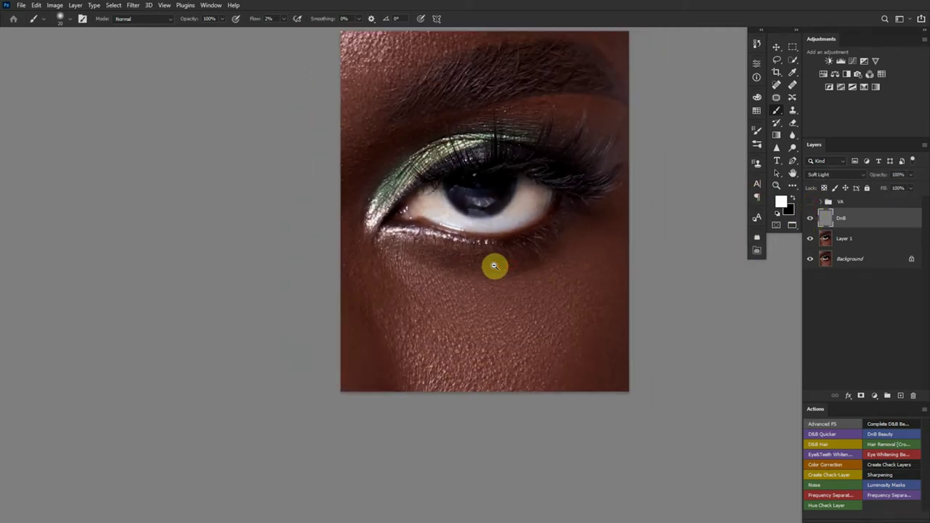
drag(494, 266, 454, 255)
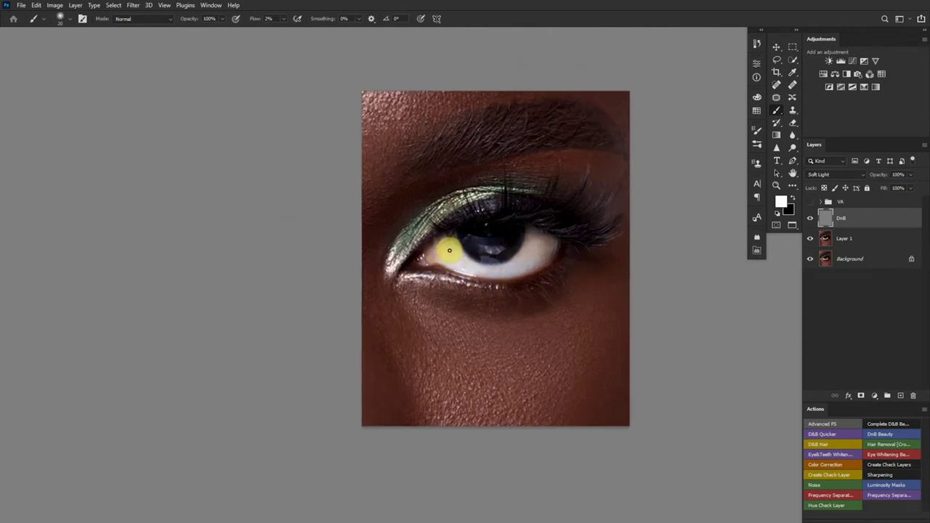
Continue dodging and burning the white of the eye on the DnB layer, showing the VA group to judge the tones
mouse_move(458, 258)
mouse_down()
mouse_move(572, 250)
mouse_move(553, 244)
mouse_move(530, 288)
mouse_move(495, 295)
mouse_move(536, 295)
mouse_up()
key(x)
click(811, 202)
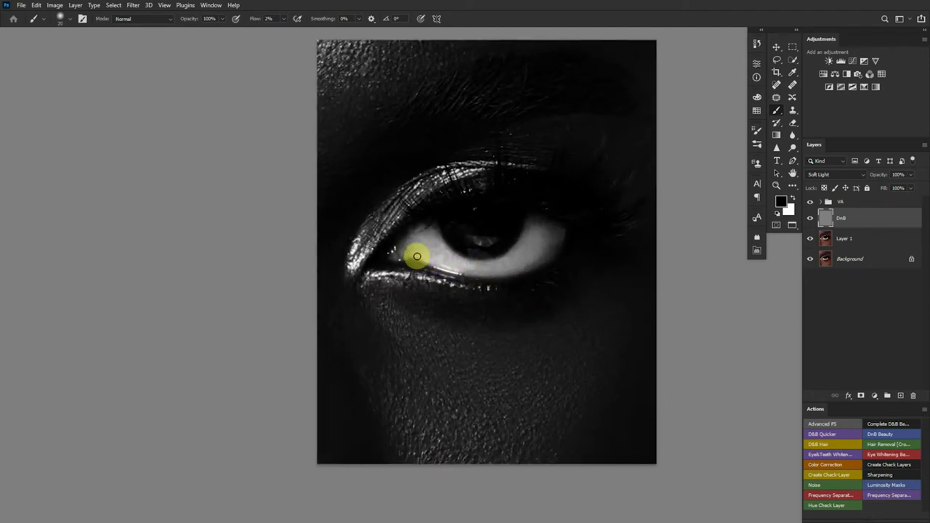
mouse_move(418, 254)
mouse_down()
mouse_move(439, 258)
mouse_move(415, 264)
mouse_move(436, 255)
mouse_move(527, 264)
mouse_move(501, 270)
mouse_move(545, 251)
mouse_move(435, 268)
mouse_move(417, 253)
mouse_move(485, 268)
mouse_move(468, 266)
mouse_move(461, 264)
mouse_move(540, 266)
mouse_move(519, 266)
mouse_move(656, 239)
mouse_up()
Check the latest brushwork in color by hiding the VA group and switching the DnB layer off and on
click(817, 219)
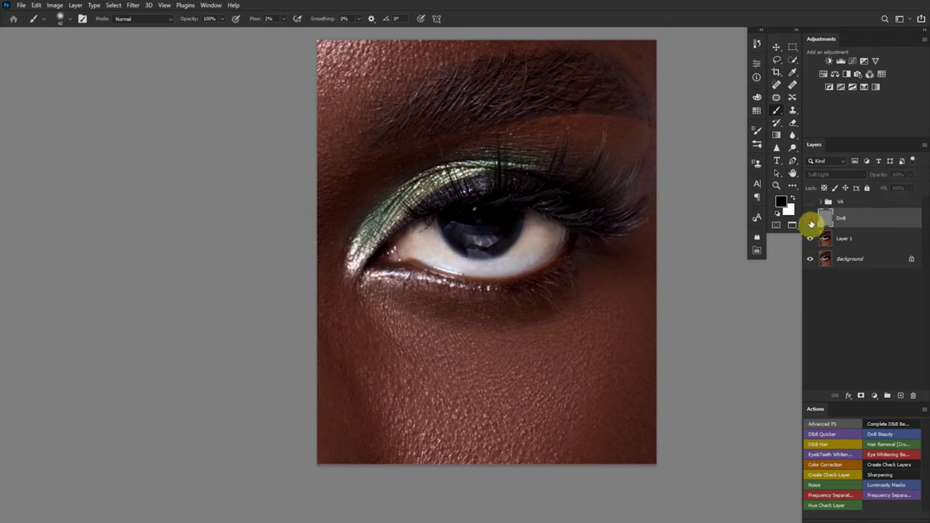
key(x)
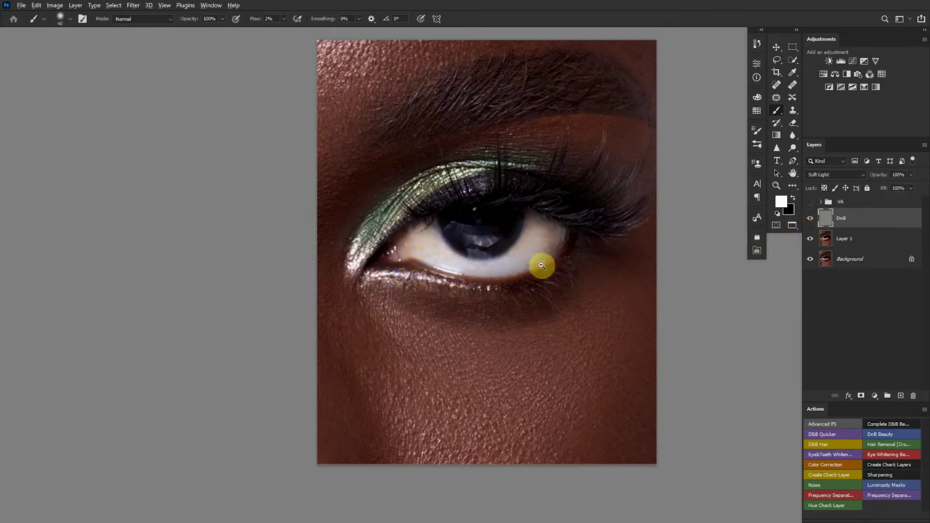
mouse_move(538, 266)
mouse_down()
mouse_move(482, 281)
mouse_move(545, 265)
mouse_up()
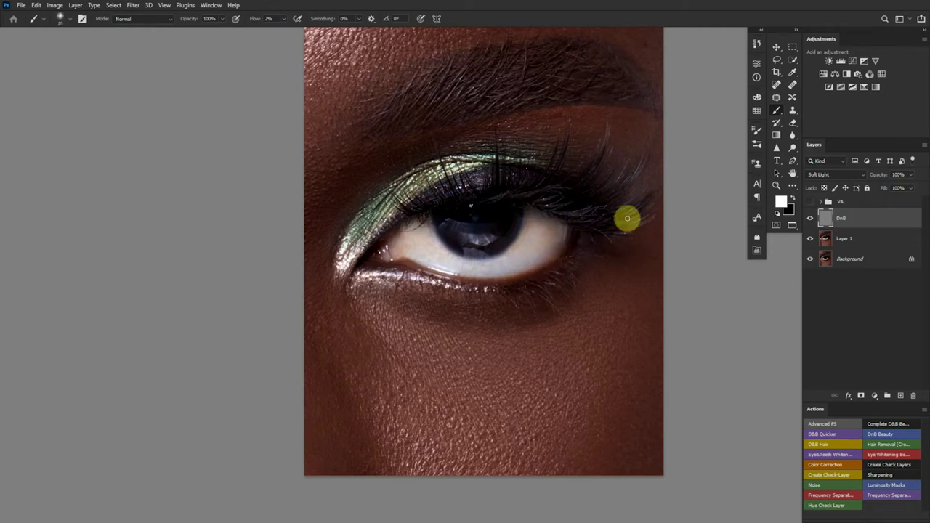
Show the VA group and lighten the darker white of the eye near the outer corner with a smaller white brush
click(811, 201)
key([)
drag(547, 252, 550, 229)
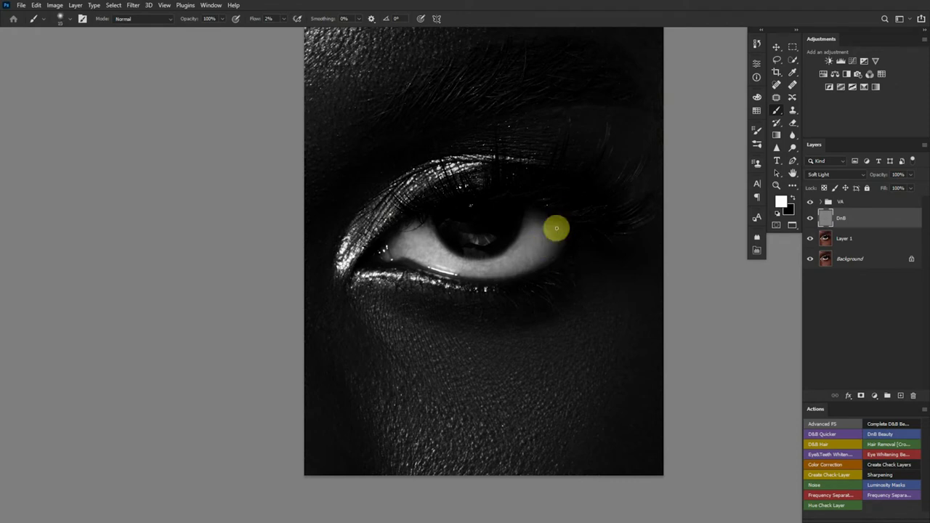
mouse_move(551, 229)
mouse_down()
mouse_move(561, 249)
mouse_move(559, 233)
mouse_move(548, 240)
mouse_move(552, 223)
mouse_move(536, 216)
mouse_move(515, 251)
mouse_move(476, 272)
mouse_move(503, 274)
mouse_move(520, 295)
mouse_up()
Reduce the brush size and lighten the small dark patches in the eye white below and on the outer side of the iris
scroll(517, 285, up, 3)
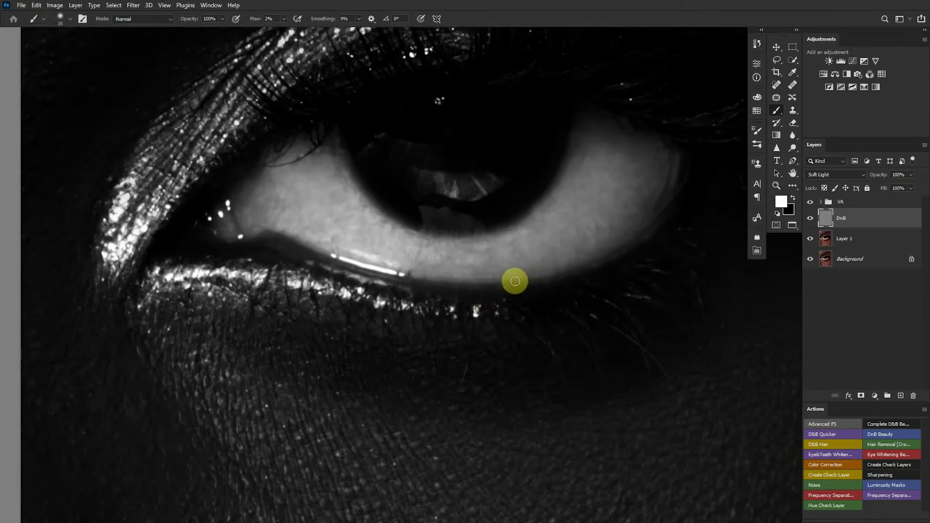
key(bracketleft)
key(bracketleft)
mouse_move(464, 249)
mouse_down()
mouse_move(477, 257)
mouse_move(428, 269)
mouse_move(418, 259)
mouse_up()
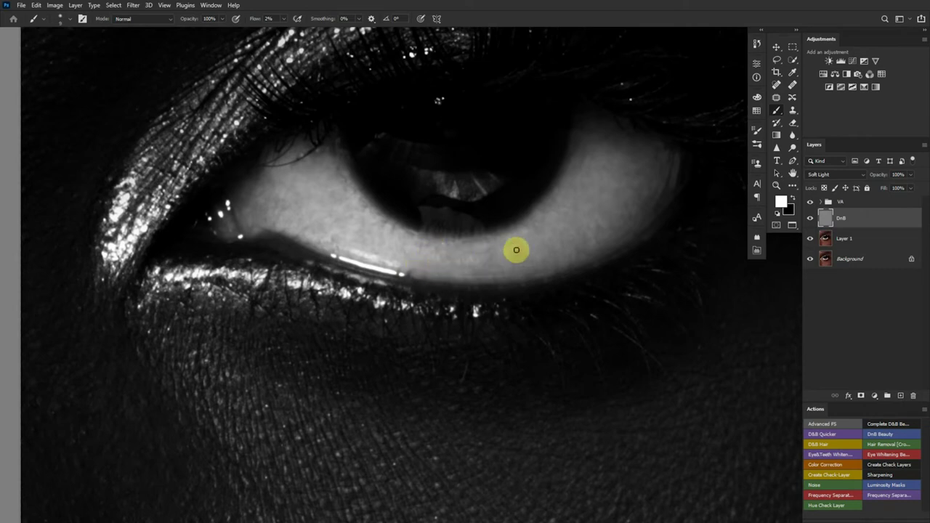
mouse_move(581, 162)
mouse_down()
mouse_move(588, 143)
mouse_move(575, 177)
mouse_move(575, 139)
mouse_move(557, 203)
mouse_up()
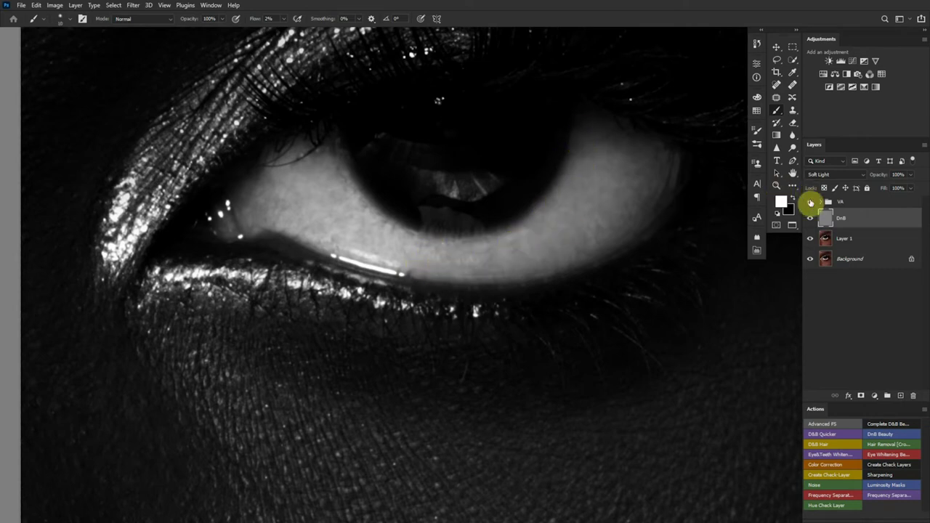
Hide the VA group and view the whole retouched image in color
click(810, 201)
scroll(530, 270, down, 6)
scroll(525, 276, up, 1)
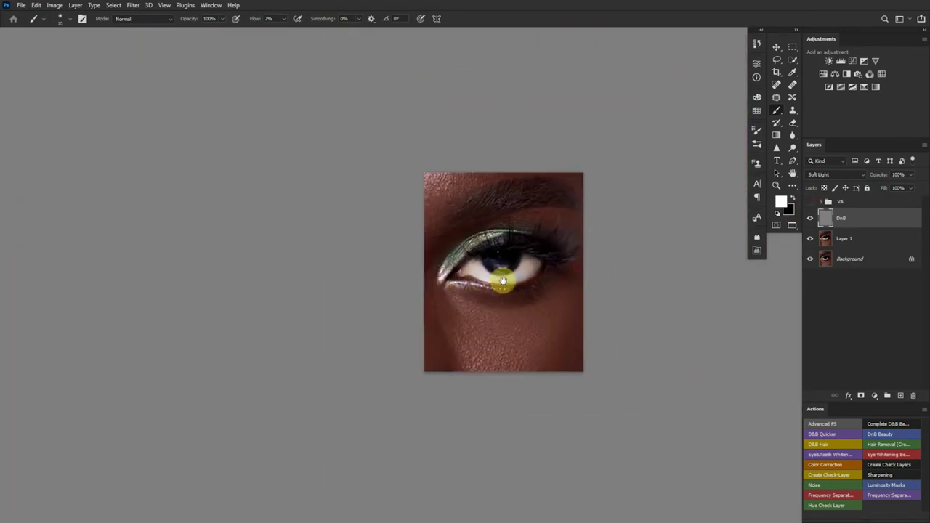
Add a new layer above DnB, fill it with 50% Gray, and set its blend mode to Soft Light
scroll(550, 270, up, 4)
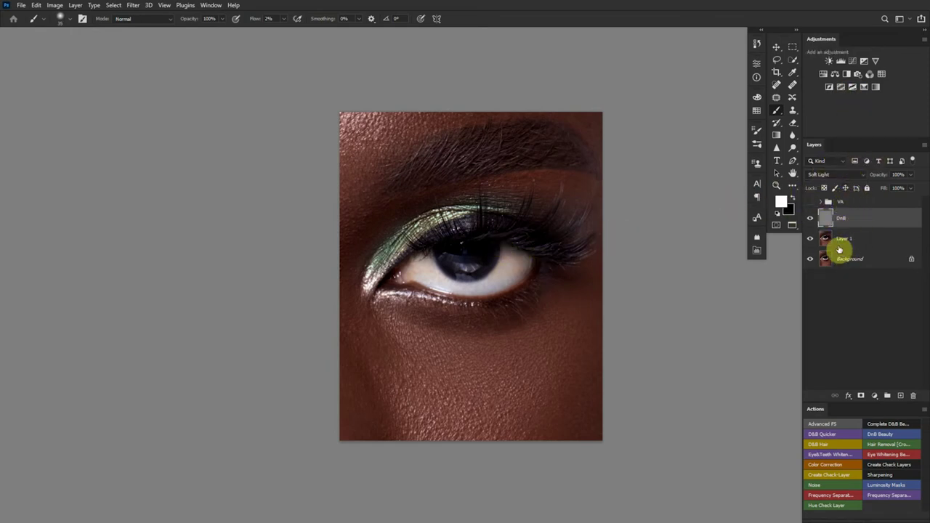
key(ctrl+shift+n)
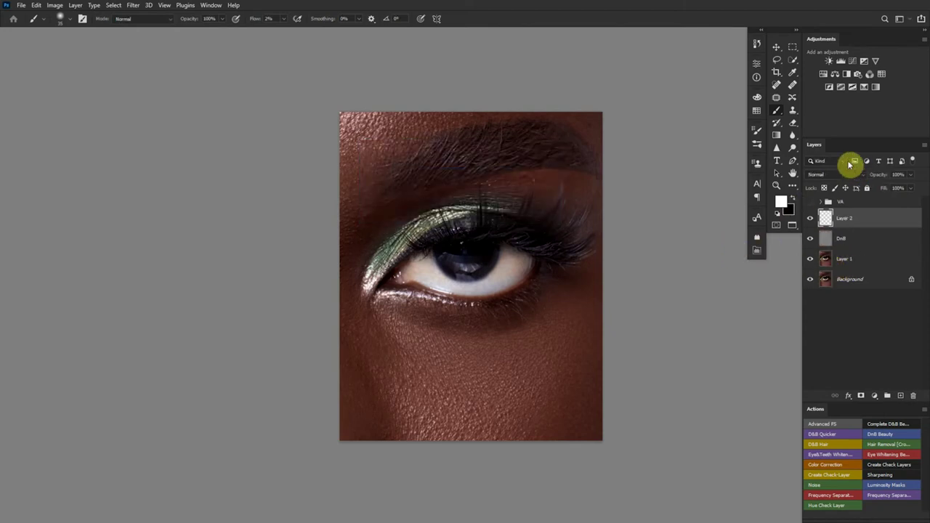
key(shift+F5)
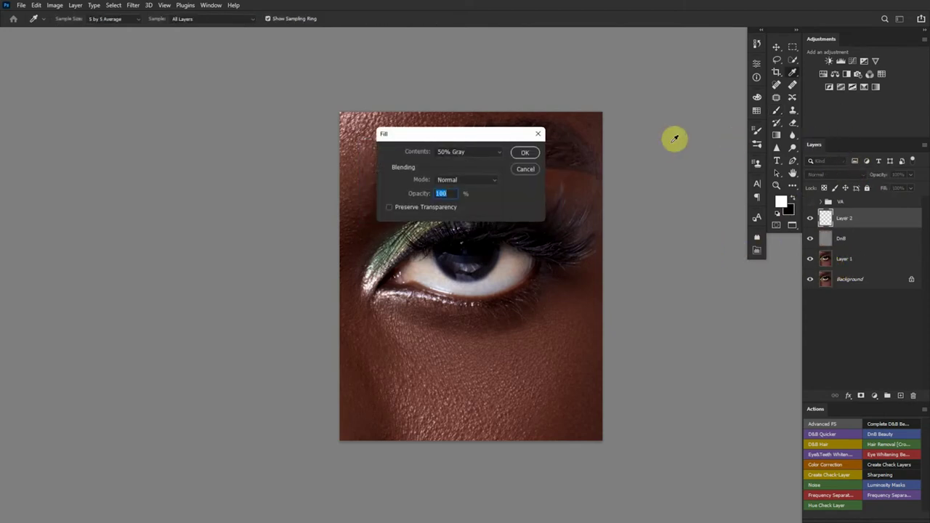
click(528, 152)
click(832, 175)
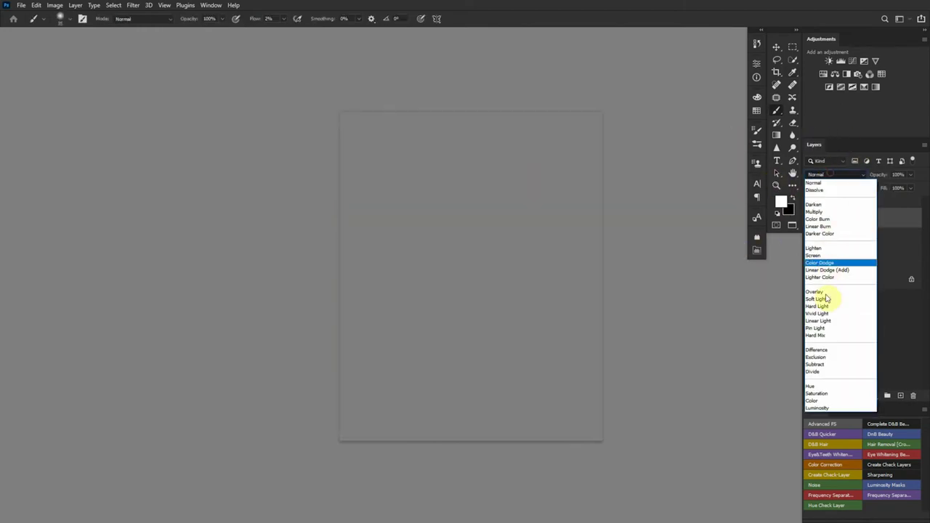
click(829, 299)
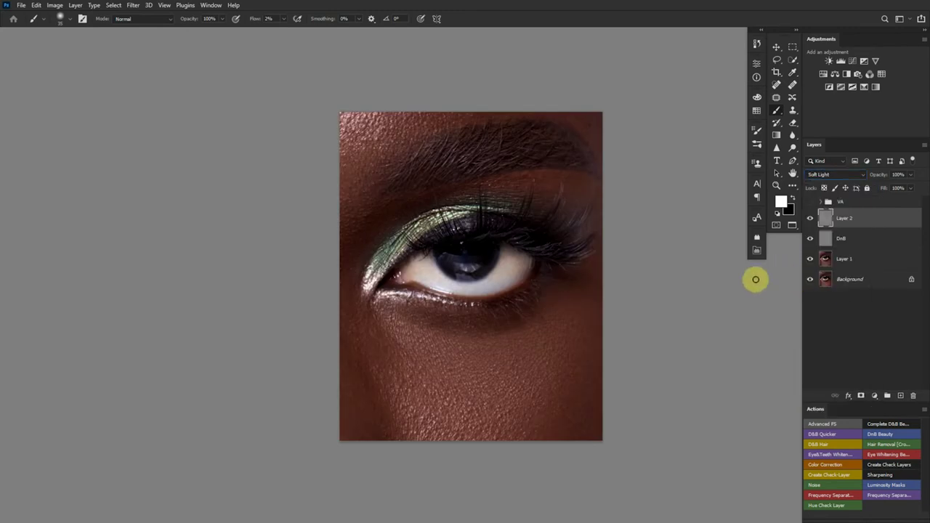
Lighten the iris with a white brush, darken the corners and lower edge of the eye white with black, and compare Layer 2 before and after
drag(487, 290, 451, 297)
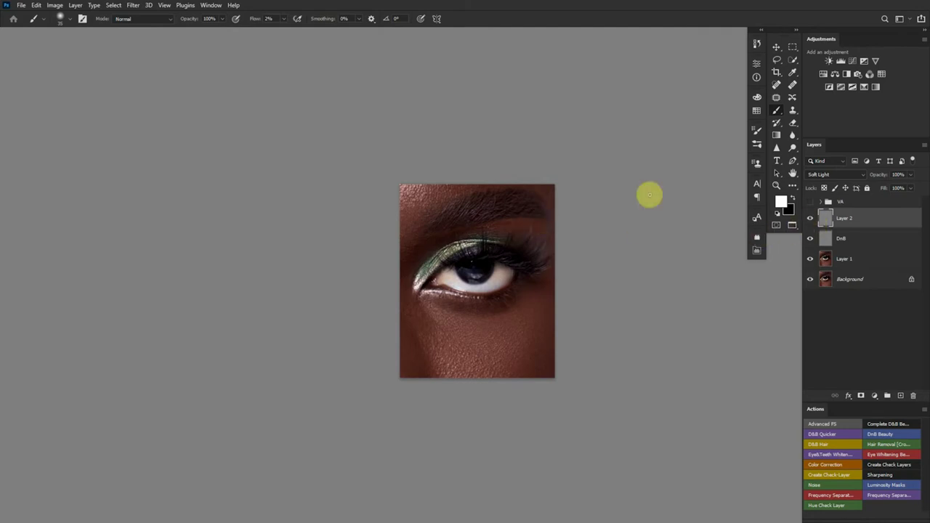
drag(481, 275, 518, 276)
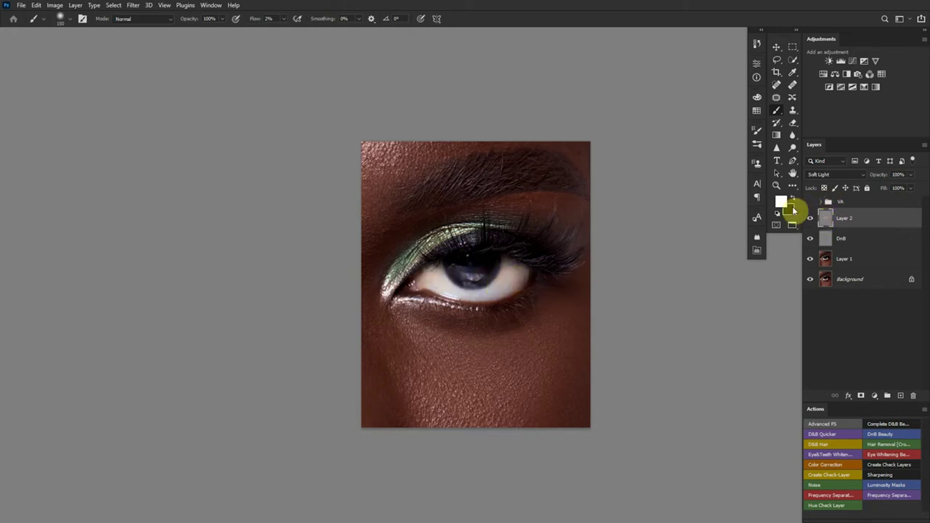
click(793, 200)
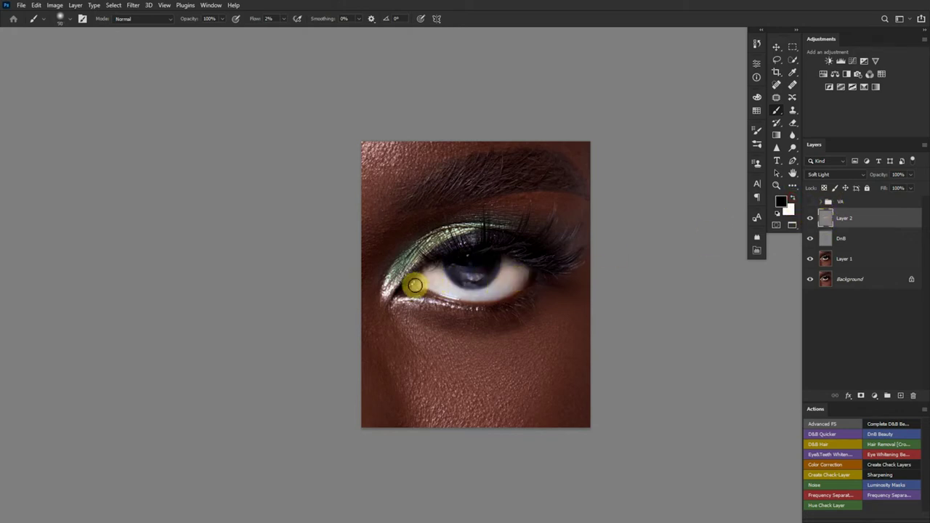
key(bracketright)
mouse_move(519, 266)
mouse_down()
mouse_move(533, 277)
mouse_move(499, 296)
mouse_up()
key(bracketleft)
mouse_move(426, 284)
mouse_down()
mouse_move(443, 295)
mouse_move(546, 272)
mouse_move(440, 270)
mouse_up()
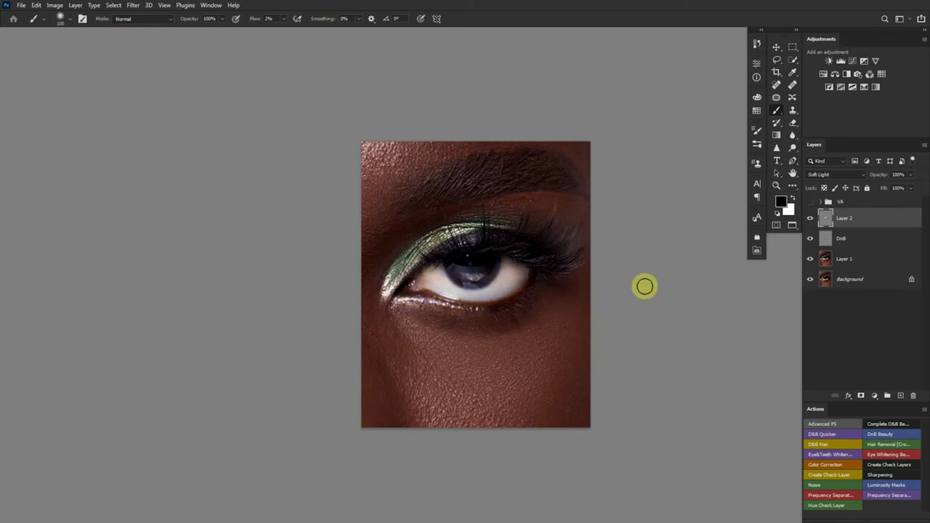
drag(502, 295, 471, 301)
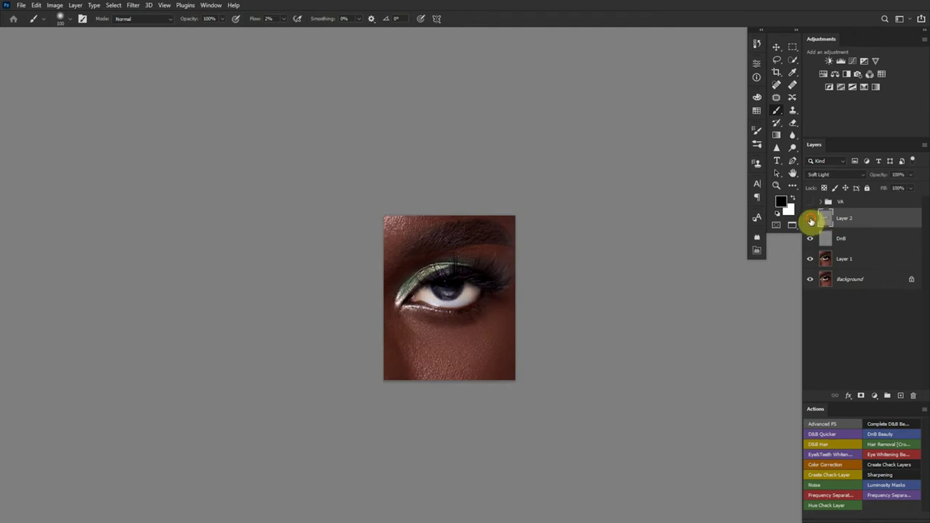
click(811, 221)
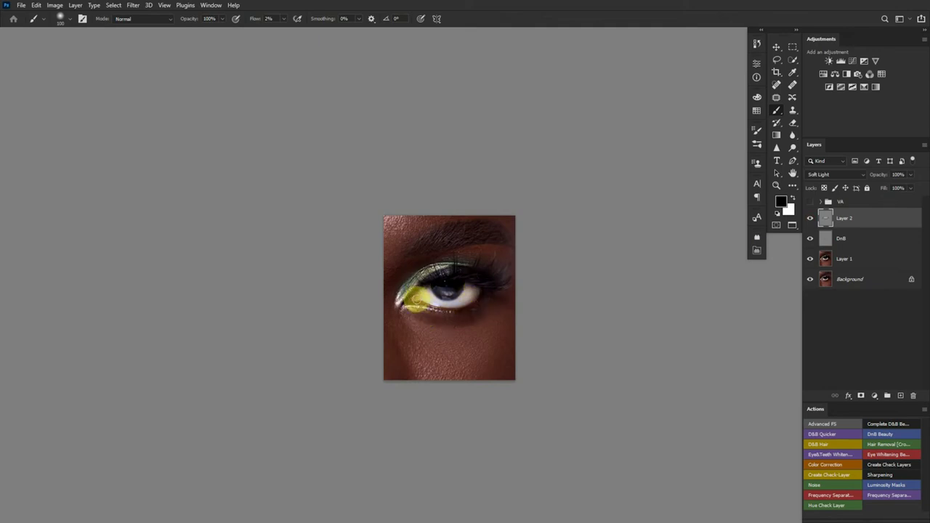
Darken the upper part of the iris with a larger black brush and the outer corner of the eye white with a smaller one
scroll(458, 295, up, 4)
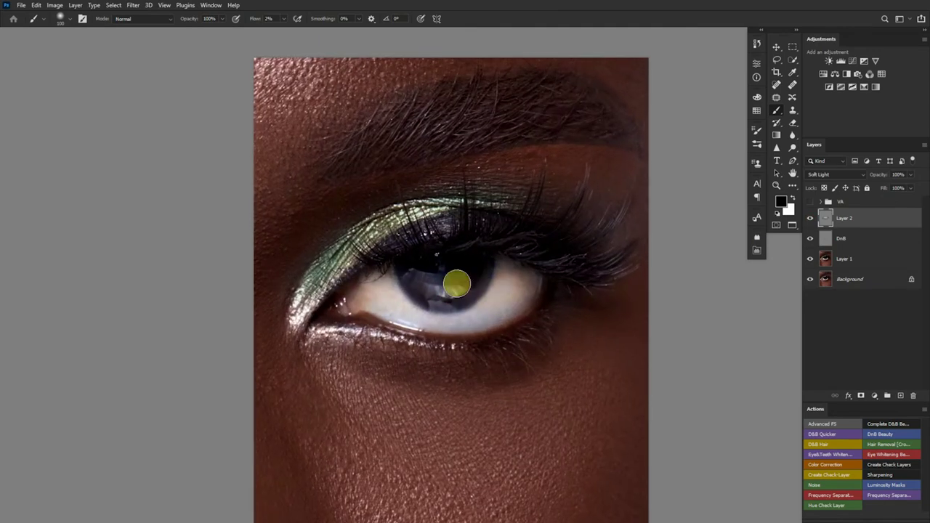
key(])
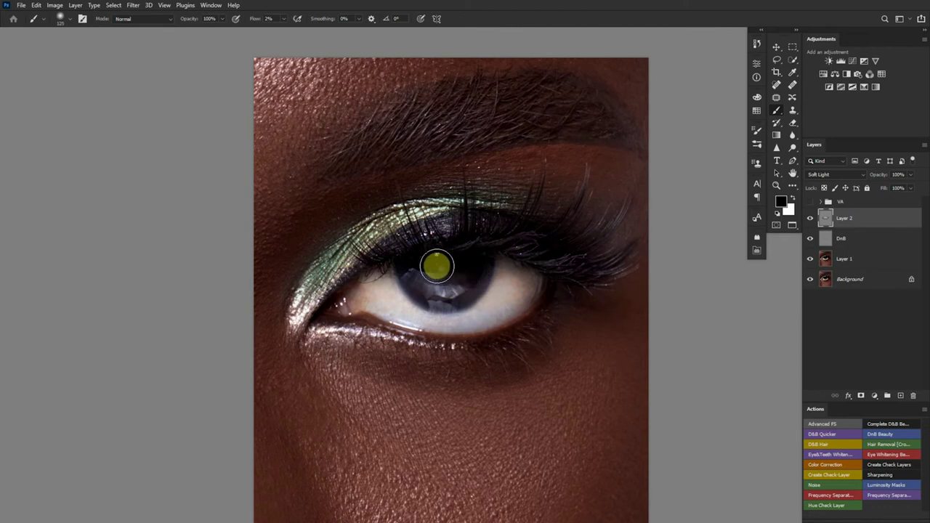
mouse_move(445, 265)
mouse_down()
mouse_move(473, 271)
mouse_move(436, 290)
mouse_move(411, 279)
mouse_move(407, 265)
mouse_move(409, 272)
mouse_move(447, 254)
mouse_move(469, 263)
mouse_up()
key([)
key([)
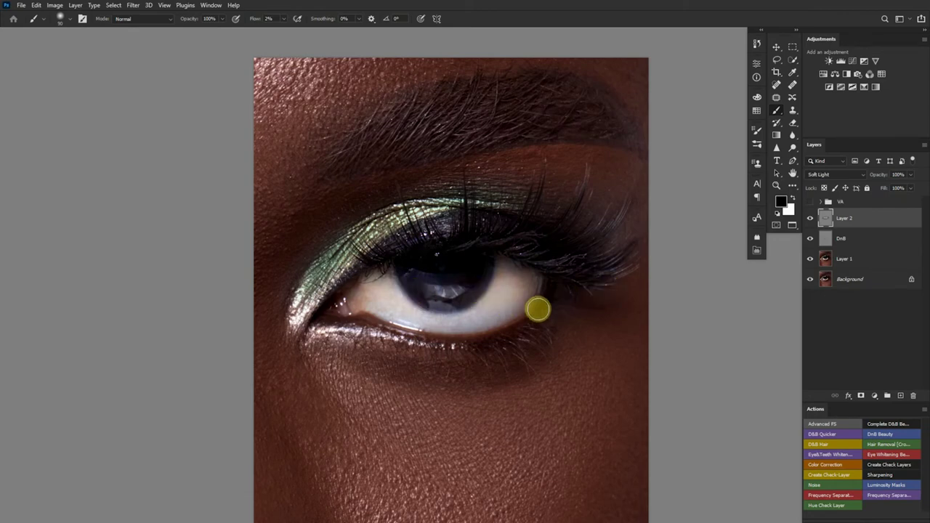
drag(537, 310, 522, 306)
Compare the whole image with and without the Layer 2 shading by switching that layer off and on
scroll(522, 306, down, 5)
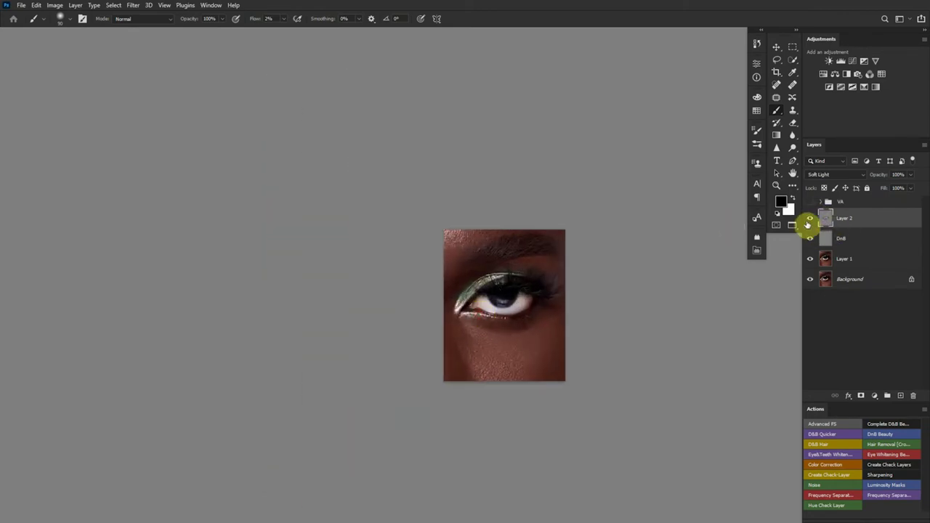
click(811, 219)
click(810, 221)
click(810, 224)
click(810, 224)
scroll(510, 328, down, 1)
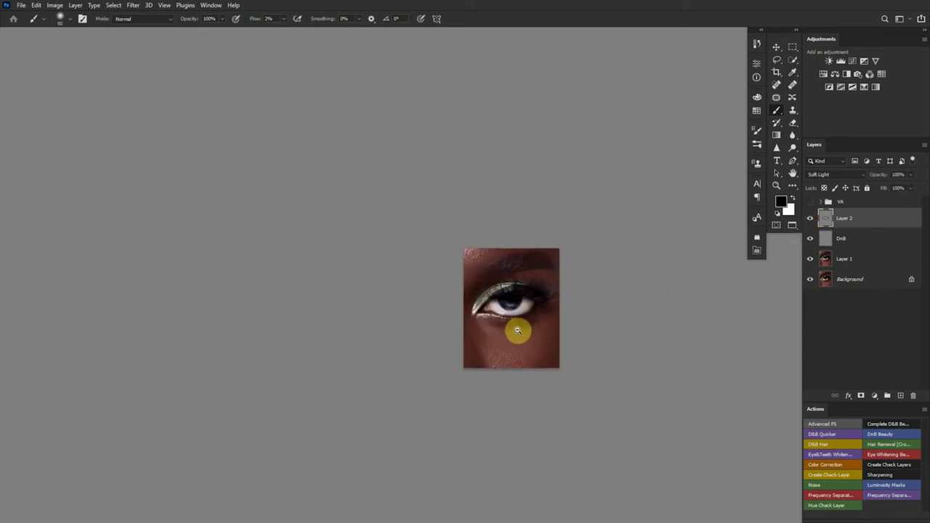
scroll(511, 328, up, 5)
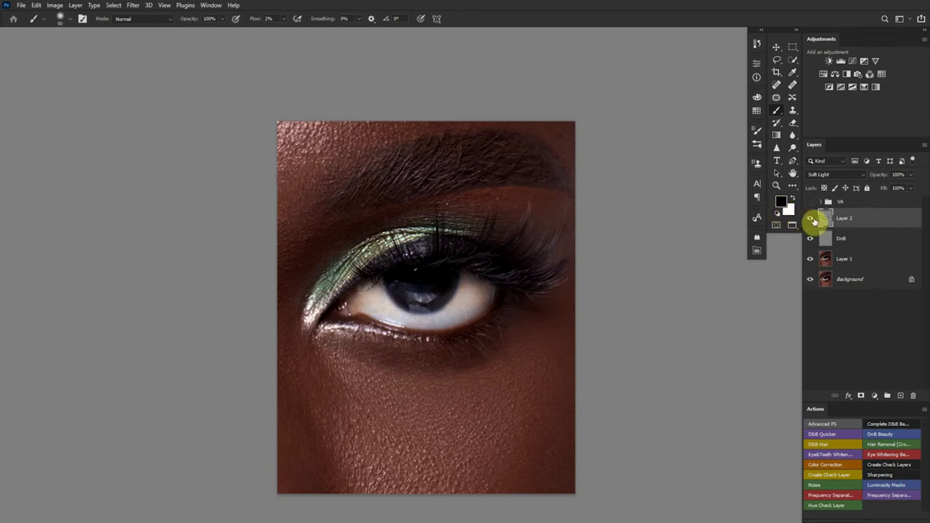
Rename Layer 2 as G DnB and keep the layer visible
click(810, 218)
text(d)
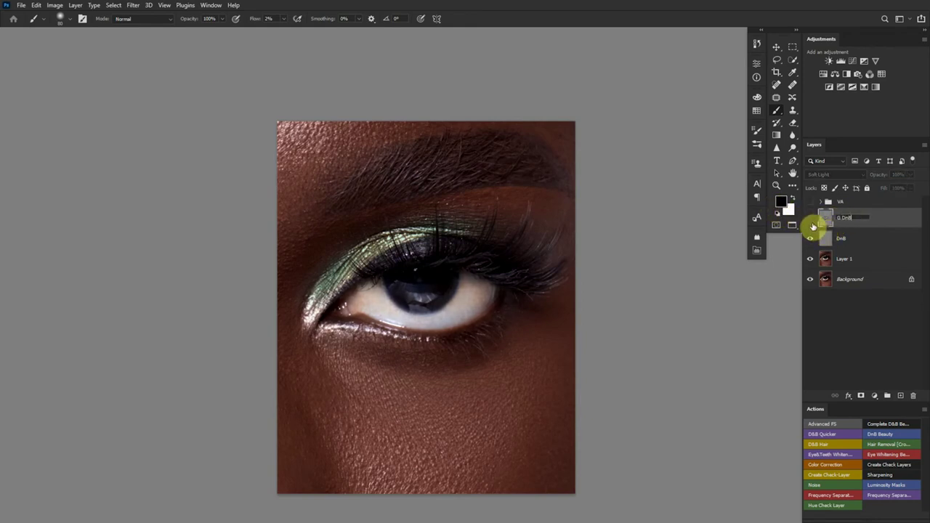
click(811, 218)
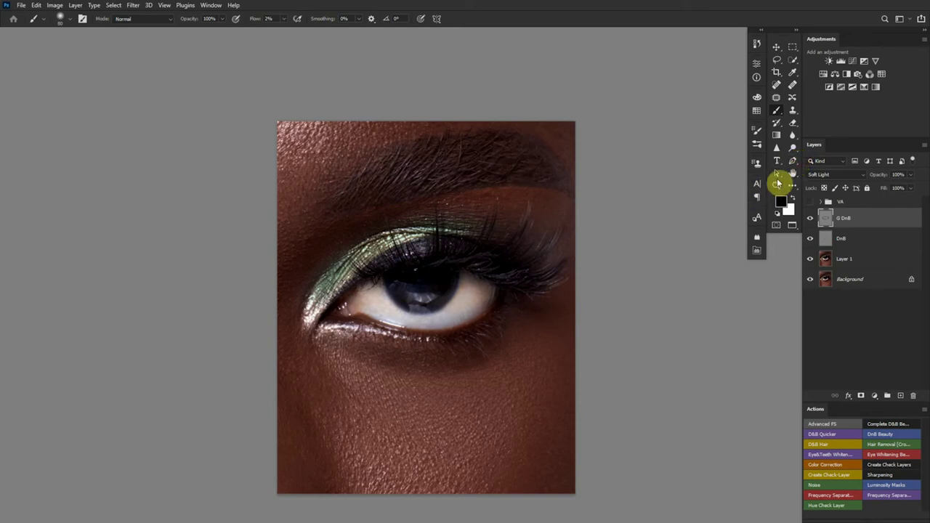
Add a Hue/Saturation adjustment layer and strongly reduce the saturation of the Reds
click(824, 75)
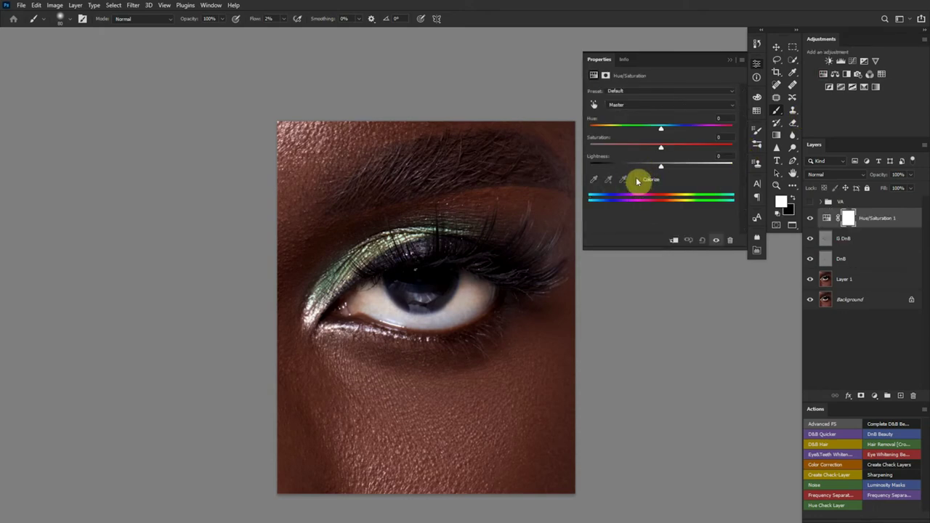
click(633, 108)
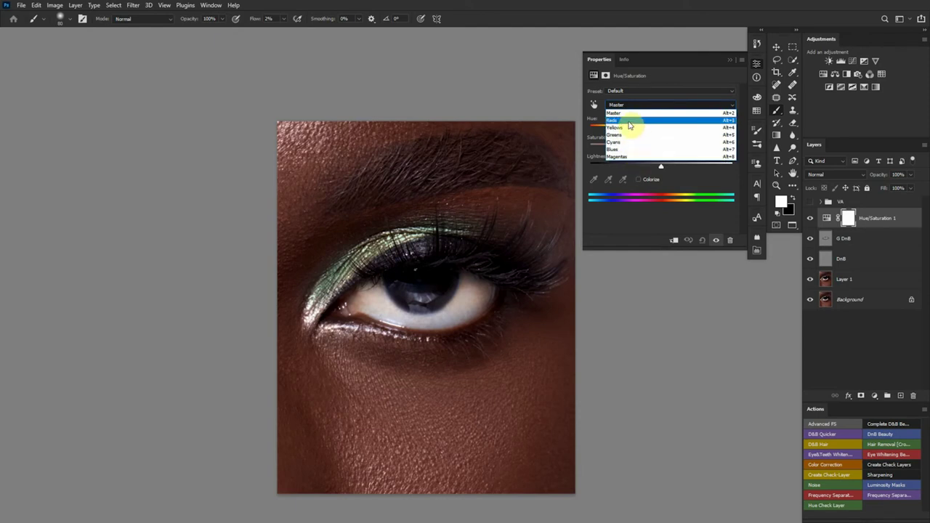
click(630, 121)
drag(659, 149, 620, 149)
Reduce the saturation of the Greens to -66 and lower the saturation of the Cyans in the Hue/Saturation adjustment
click(634, 106)
click(654, 131)
click(630, 106)
click(626, 135)
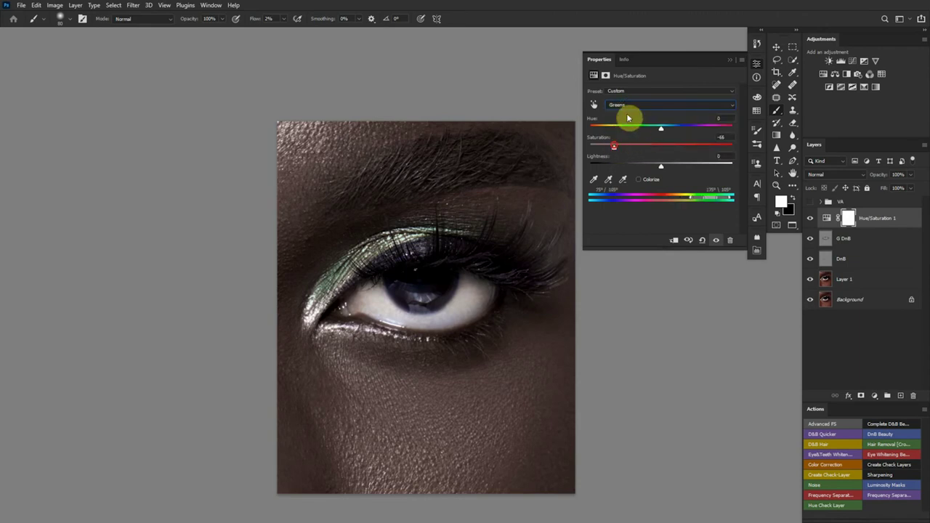
click(628, 105)
click(633, 141)
drag(647, 150, 619, 151)
Go through the Blues and Magentas ranges, and set the Master saturation to -20 in the Hue/Saturation adjustment
click(615, 105)
click(636, 149)
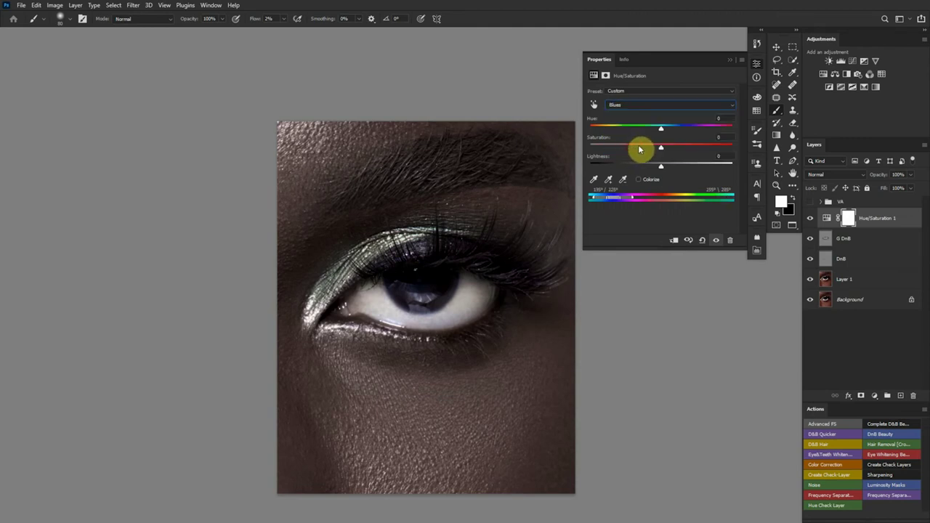
click(623, 105)
click(637, 151)
click(623, 107)
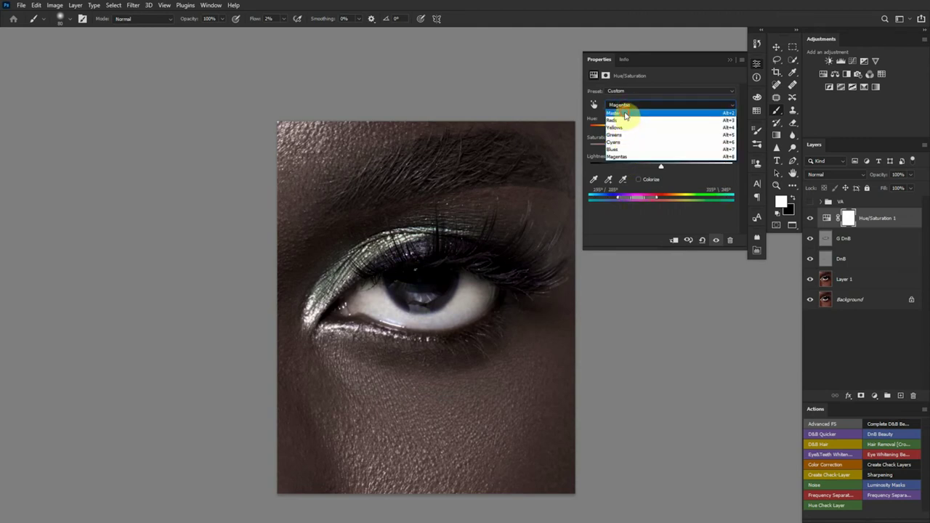
click(624, 115)
drag(659, 148, 644, 149)
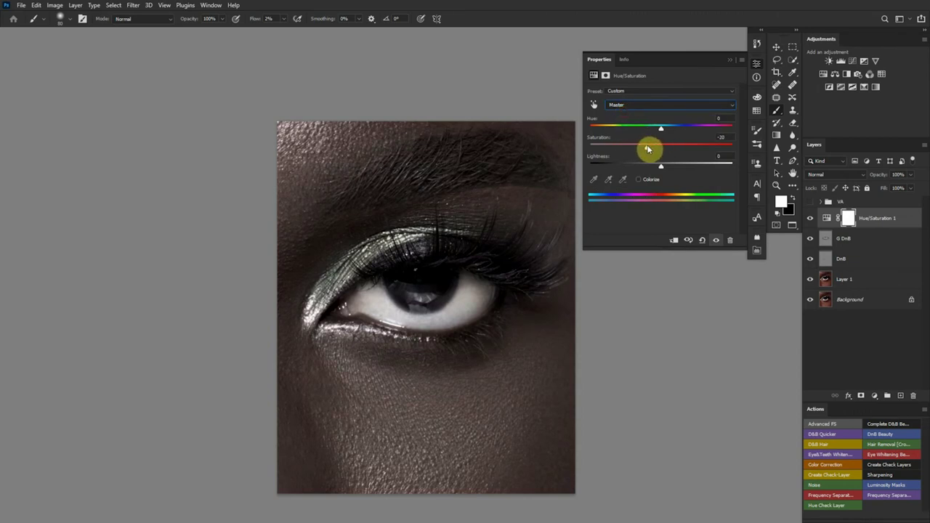
click(730, 60)
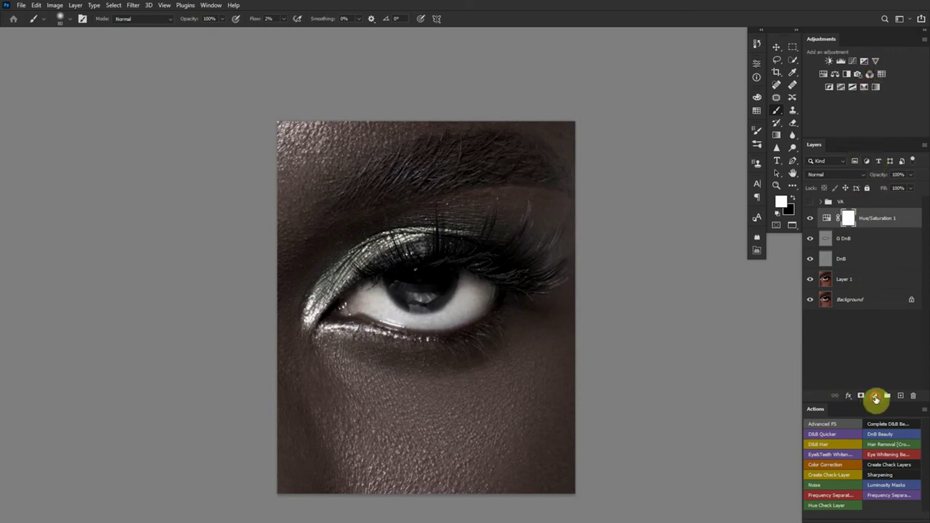
Add a Photo Filter adjustment layer using the Cooling Filter (80) preset
click(875, 395)
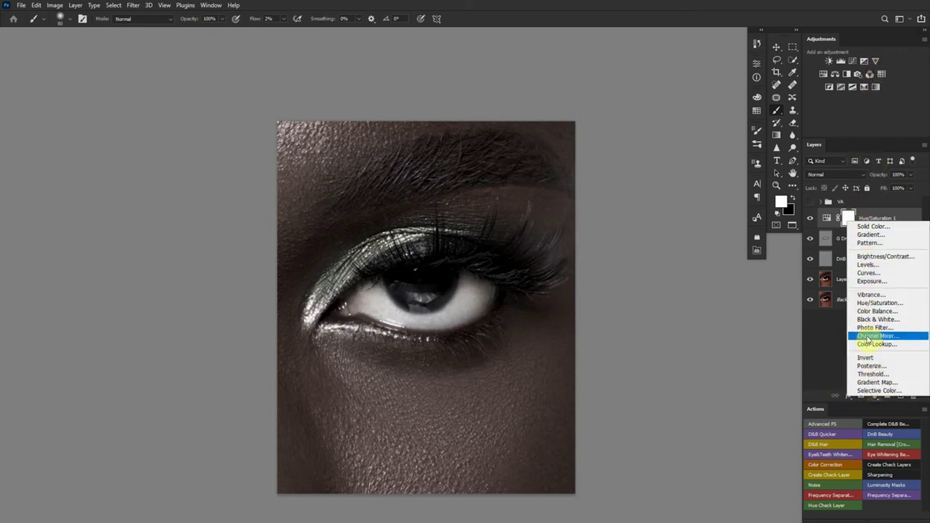
click(875, 328)
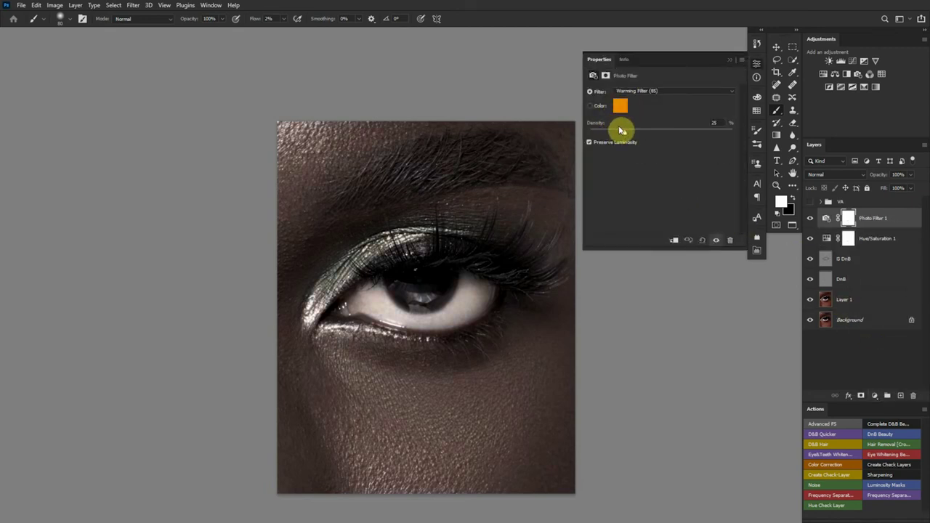
click(620, 107)
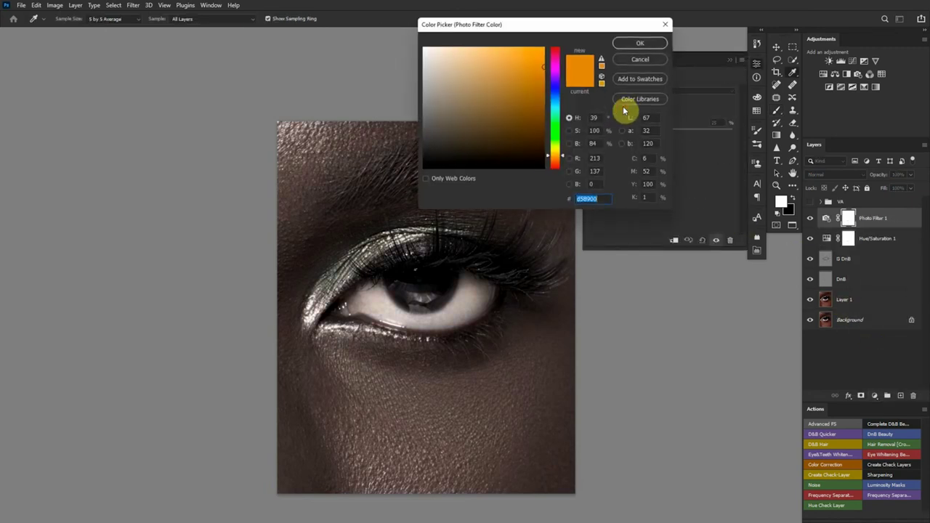
click(658, 61)
click(660, 91)
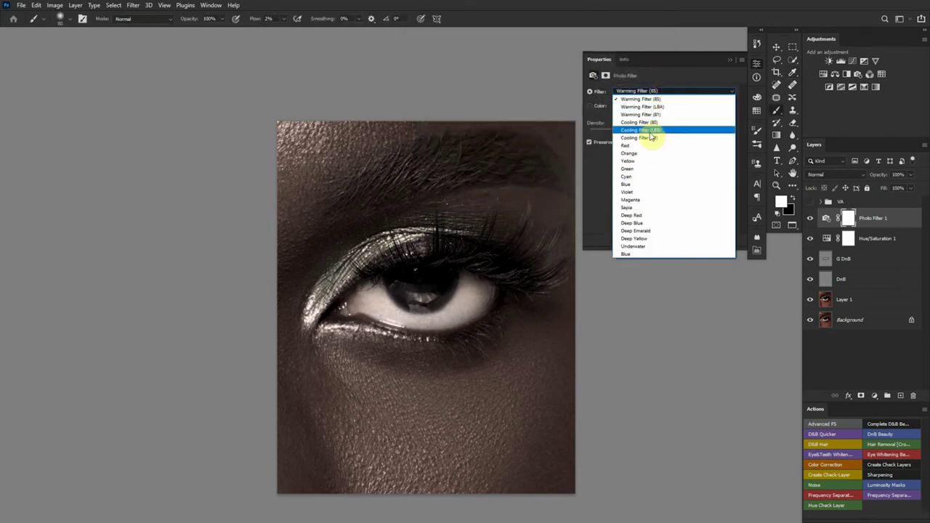
click(654, 122)
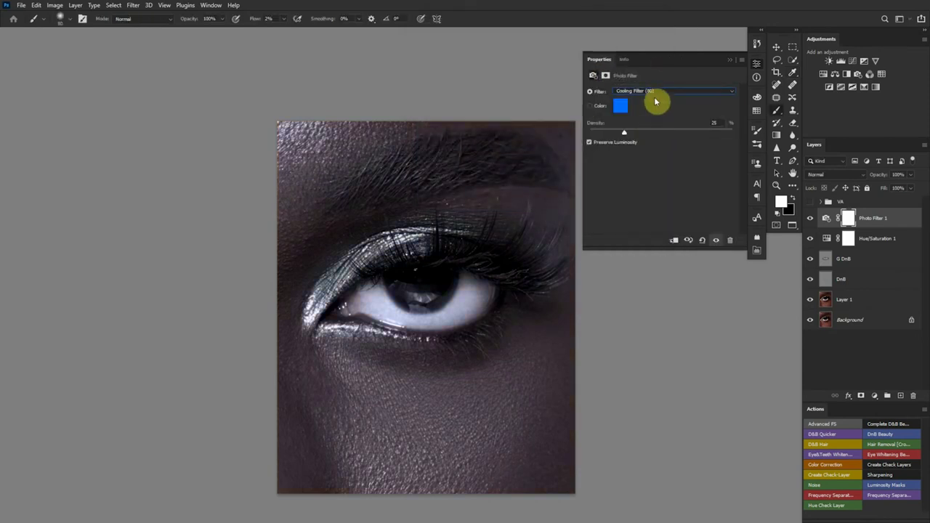
Try the Cooling Filter (LBB) and Cooling Filter (82) presets on the Photo Filter, and return to Cooling Filter (80)
click(655, 92)
click(658, 130)
click(655, 99)
click(650, 141)
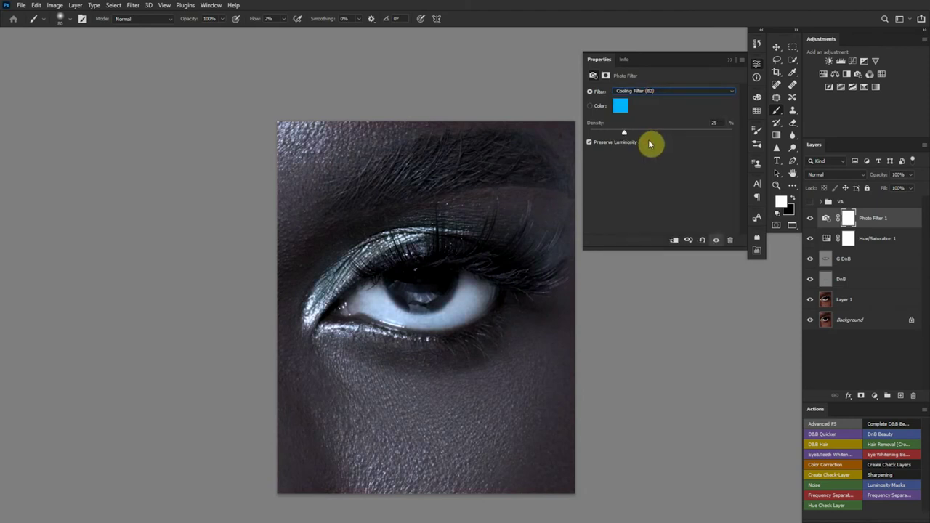
click(660, 92)
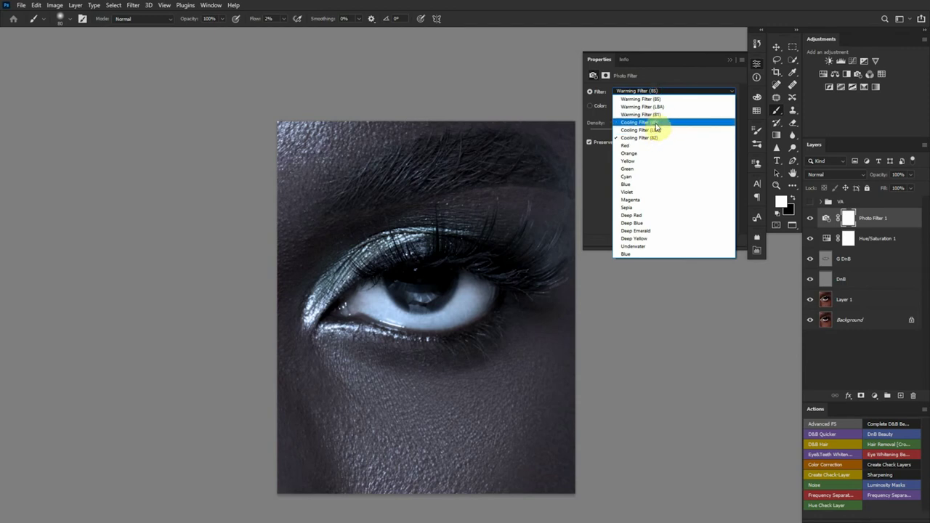
click(655, 124)
click(730, 59)
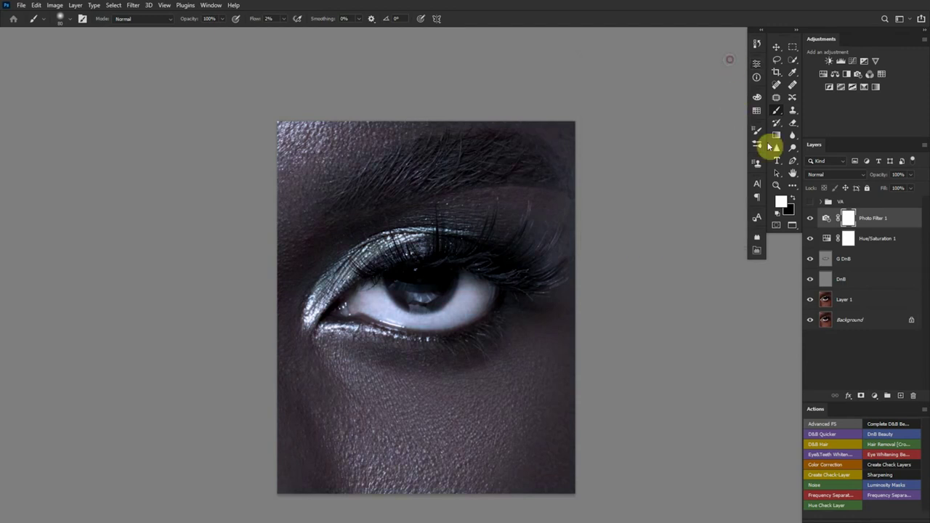
Add a Curves adjustment layer and shape its RGB curve with a highlight point and a slightly lowered shadow point for more contrast
click(853, 61)
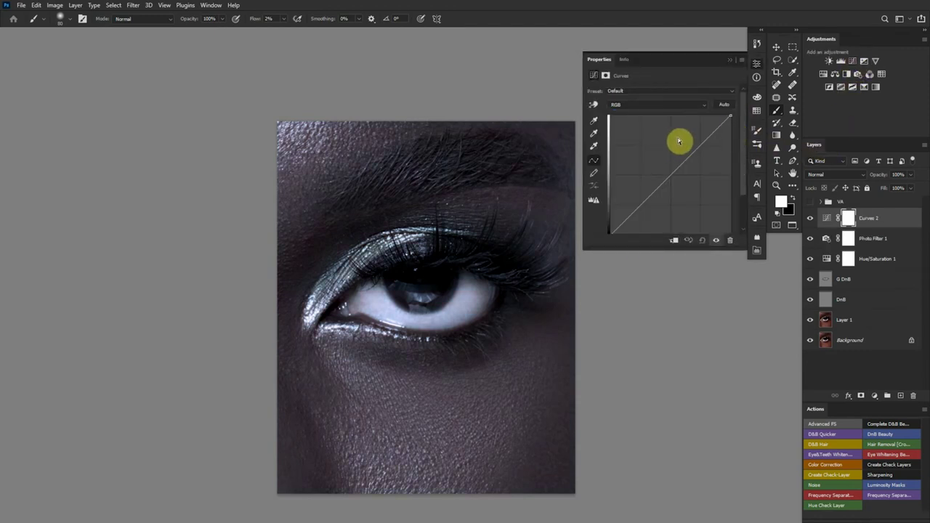
drag(679, 141, 680, 165)
drag(643, 204, 641, 211)
click(730, 59)
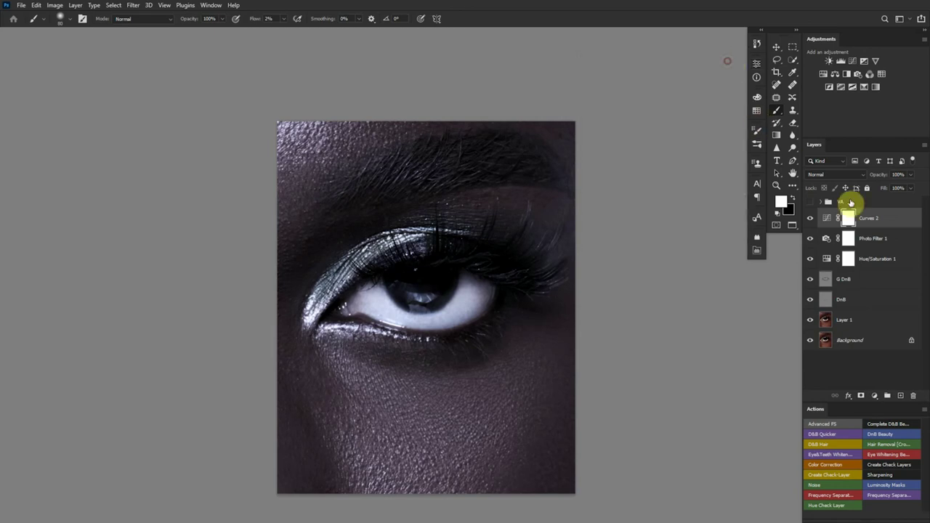
Group the Curves, Photo Filter and Hue/Saturation adjustment layers and name the group Whitening
shift+click(879, 263)
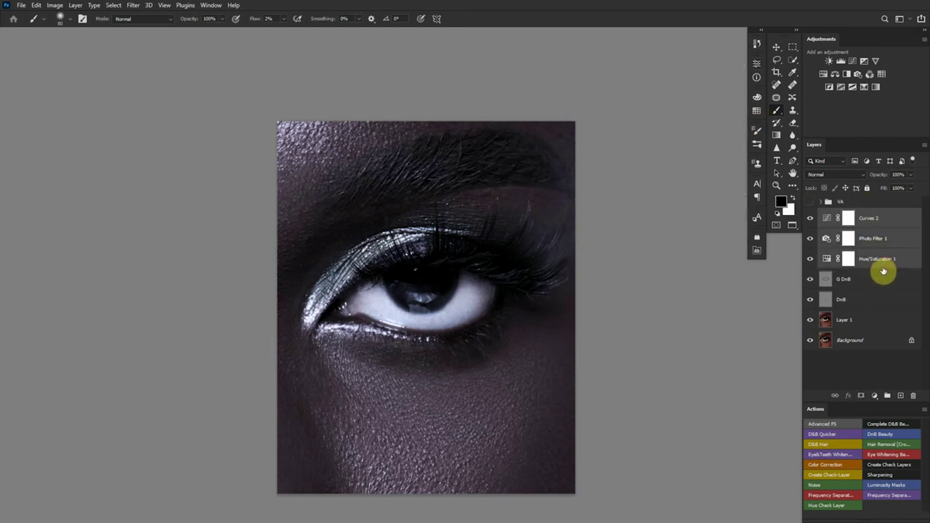
key(ctrl+g)
double_click(846, 215)
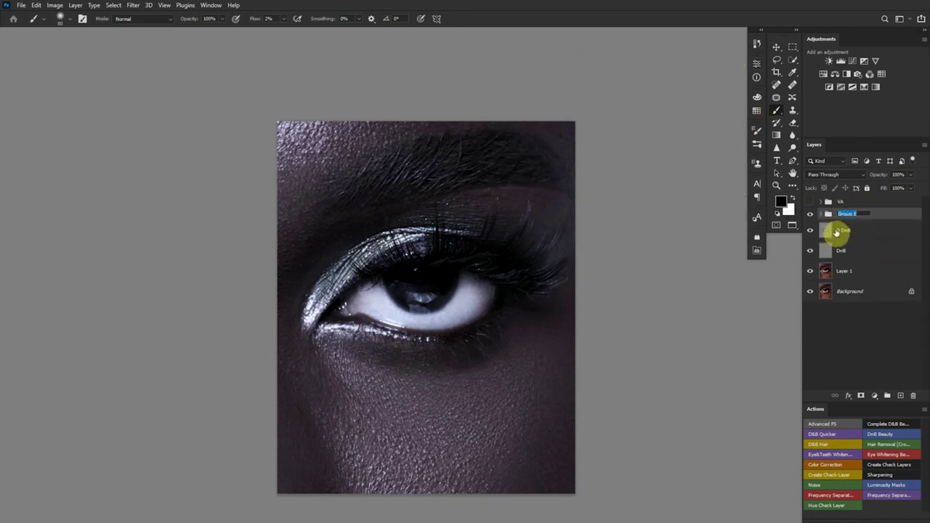
text(Whitening)
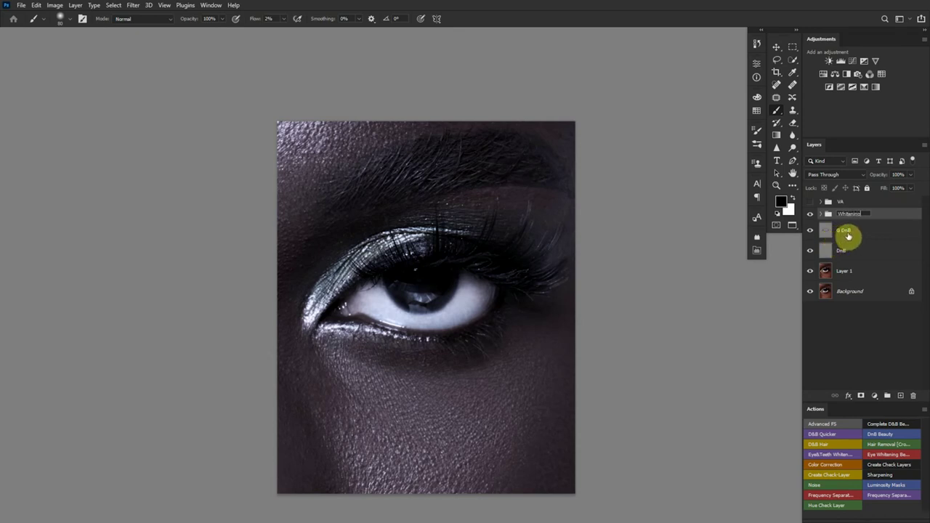
key(Return)
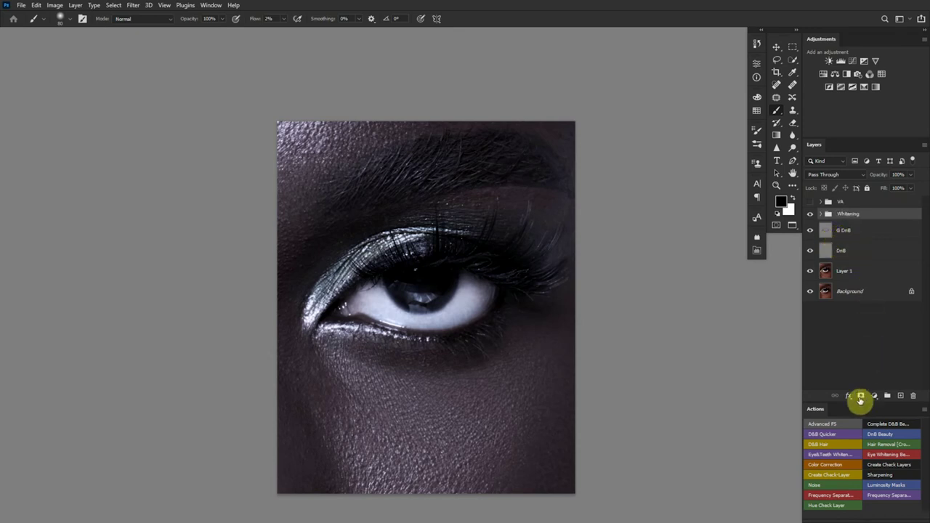
Add a layer mask to the Whitening group and invert it to black
click(861, 396)
key(x)
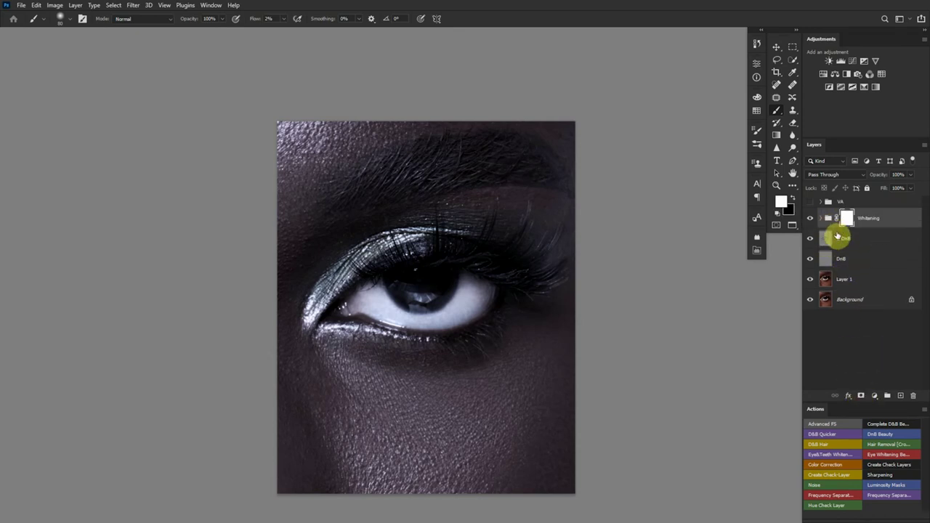
key(ctrl+i)
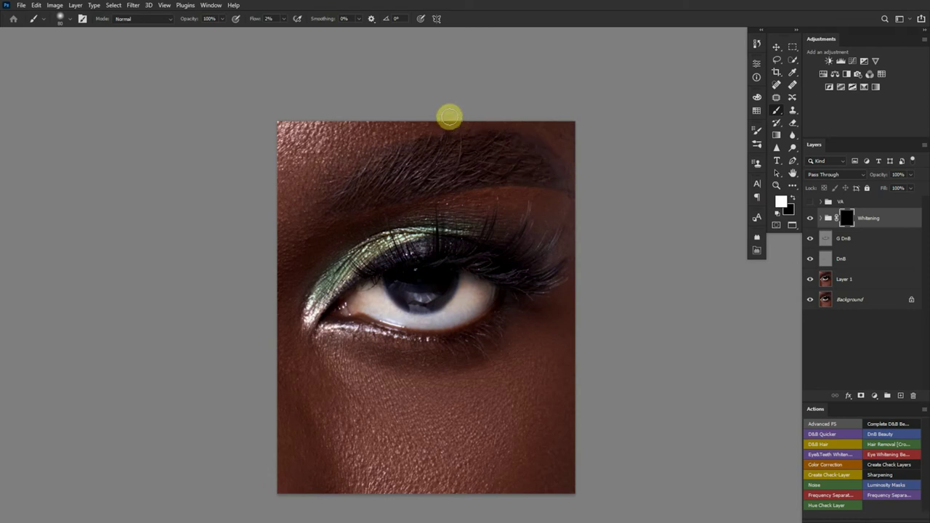
Paint white over the white of the eye on the Whitening group's mask with the Brush at 100% flow
key(shift+0)
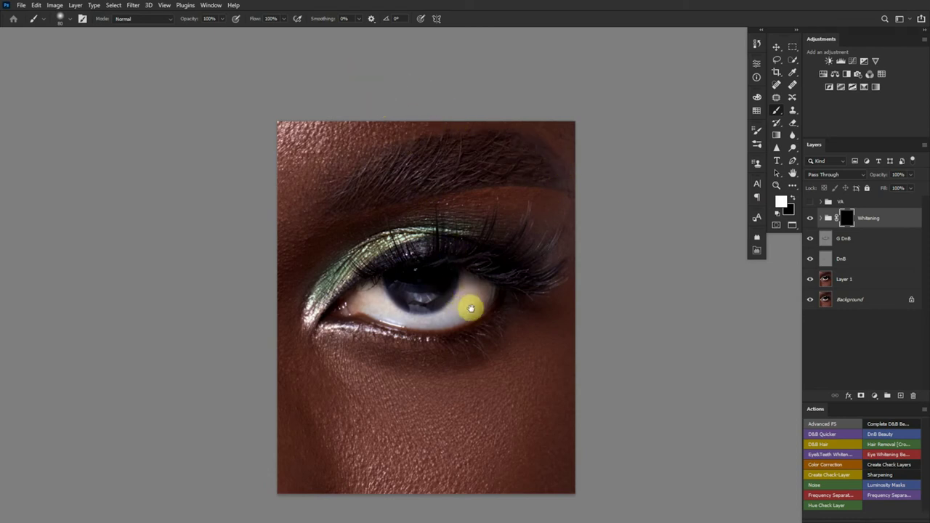
mouse_move(476, 312)
mouse_down()
mouse_move(460, 316)
mouse_move(475, 255)
mouse_up()
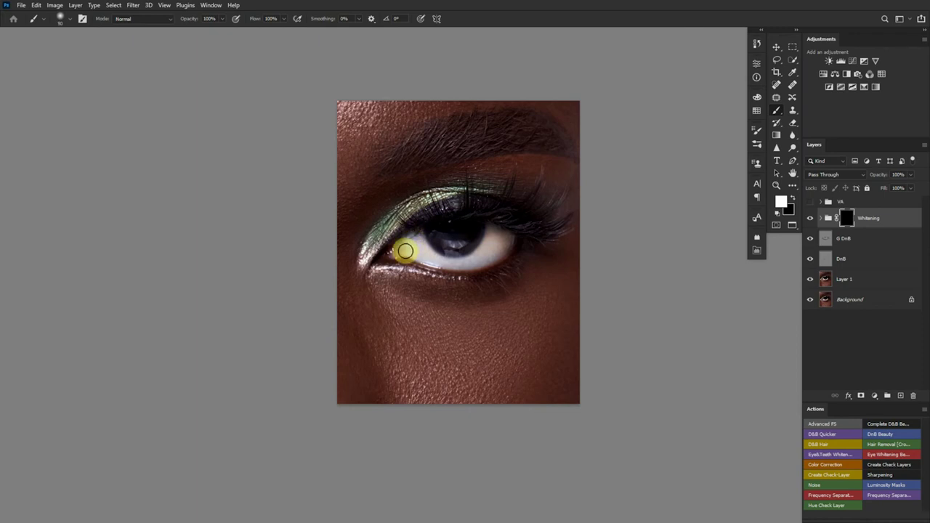
mouse_move(423, 251)
mouse_down()
mouse_move(457, 269)
mouse_move(441, 261)
mouse_move(476, 260)
mouse_move(490, 230)
mouse_move(508, 238)
mouse_move(487, 260)
mouse_move(509, 234)
mouse_move(493, 229)
mouse_move(488, 242)
mouse_move(508, 238)
mouse_move(496, 254)
mouse_move(464, 263)
mouse_move(414, 241)
mouse_up()
drag(542, 283, 516, 280)
Lower the Whitening group's opacity to 48%
drag(880, 181, 871, 184)
click(873, 178)
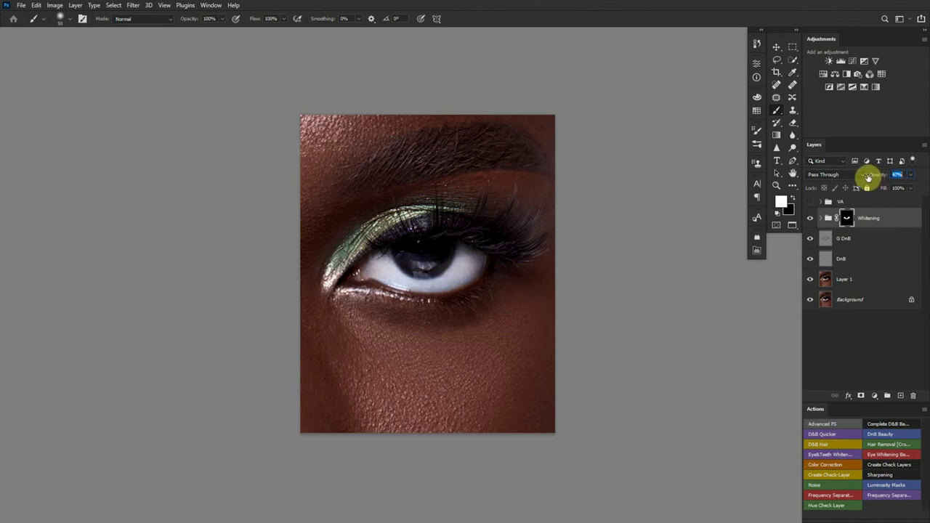
drag(868, 178, 868, 182)
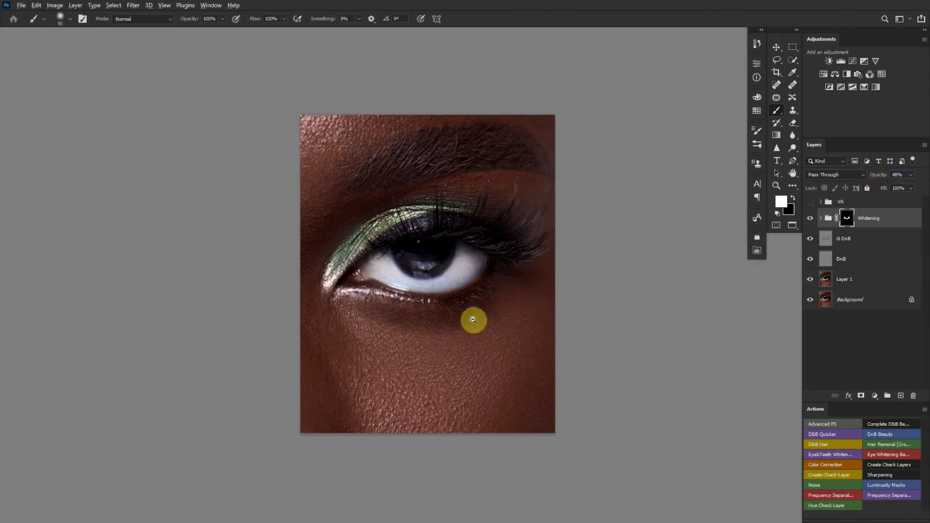
mouse_move(481, 314)
mouse_down()
mouse_move(431, 322)
mouse_move(488, 312)
mouse_up()
Expand the Whitening group, compare the eye with and without its Curves and Photo Filter adjustments, and collapse the group
click(821, 219)
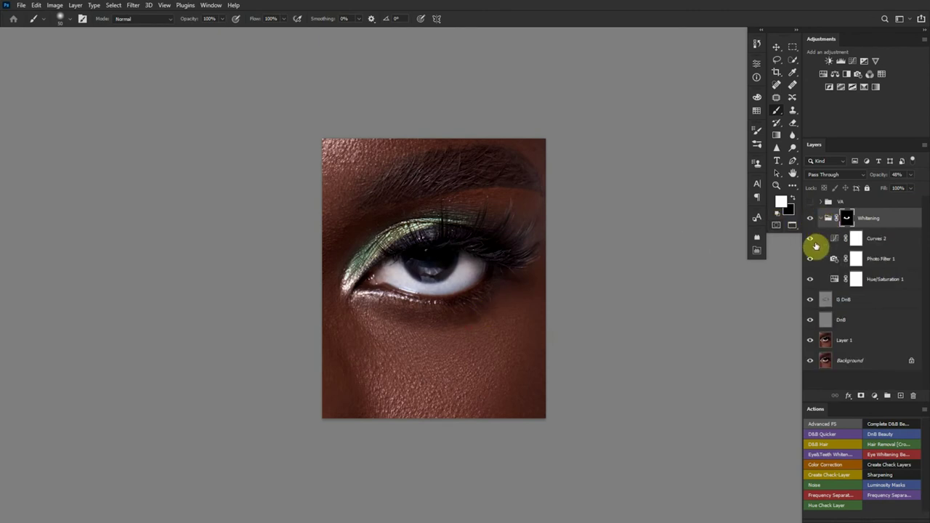
click(810, 241)
click(811, 261)
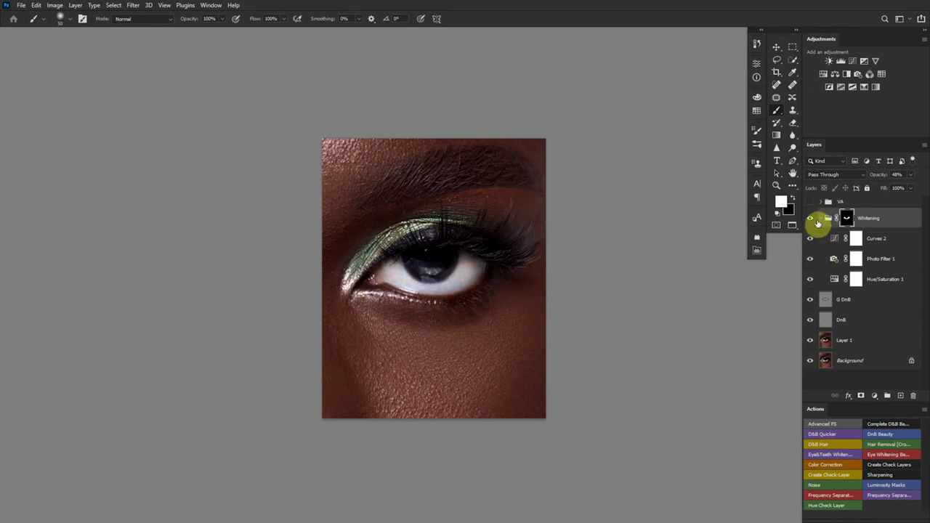
key(x)
click(820, 218)
Compare the eye with the Whitening group hidden and shown, and set the group's opacity to 64%
mouse_move(541, 311)
mouse_down()
mouse_move(479, 317)
mouse_move(547, 325)
mouse_up()
click(811, 219)
click(812, 220)
click(881, 176)
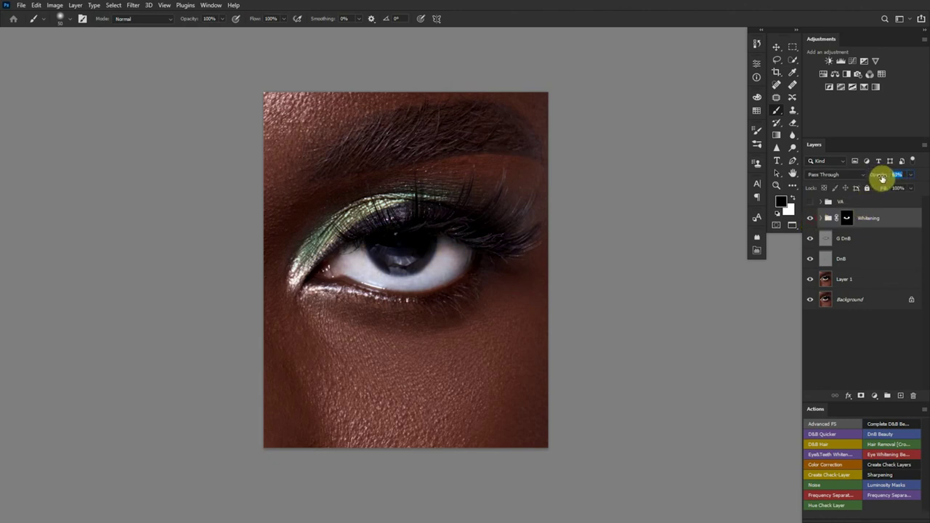
drag(881, 177, 883, 182)
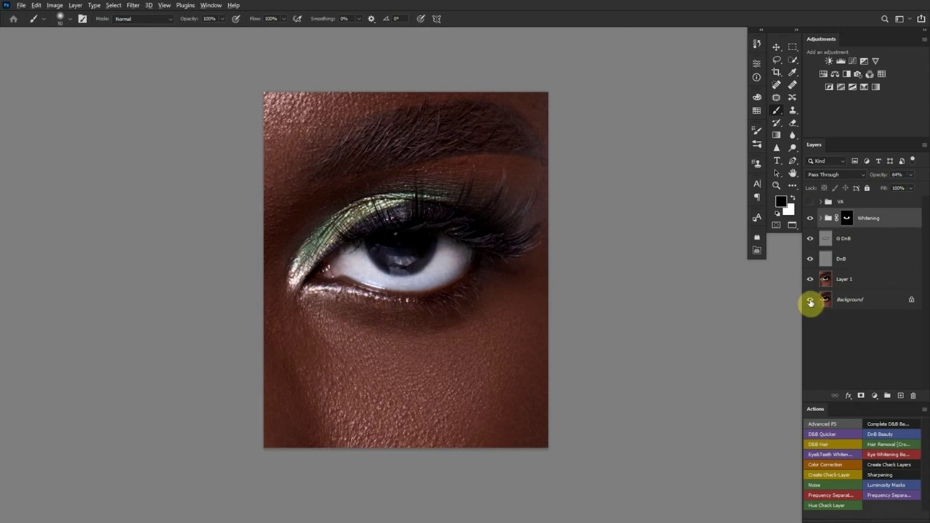
Compare the original Background photo with the full retouch by isolating the Background layer and restoring the other layers
alt+click(811, 301)
alt+click(809, 301)
alt+click(809, 301)
alt+click(810, 301)
alt+click(809, 300)
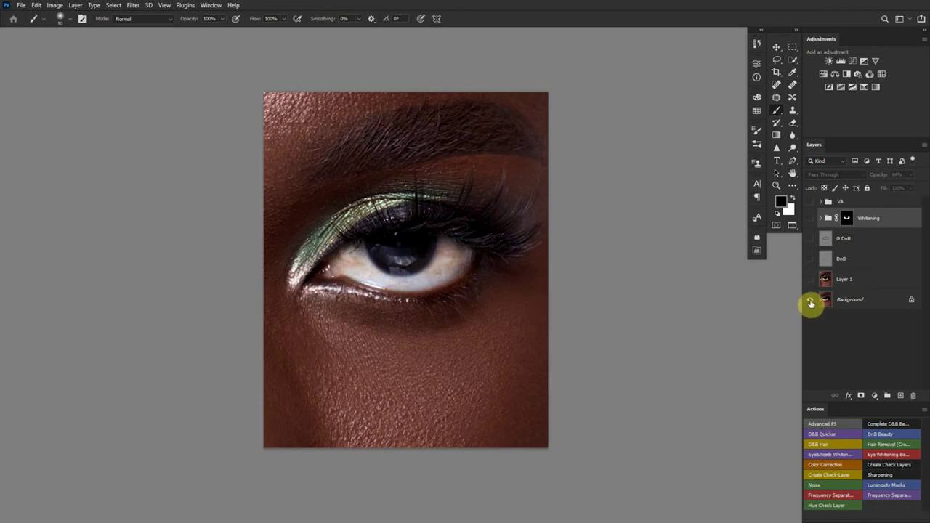
alt+click(810, 301)
scroll(553, 338, down, 3)
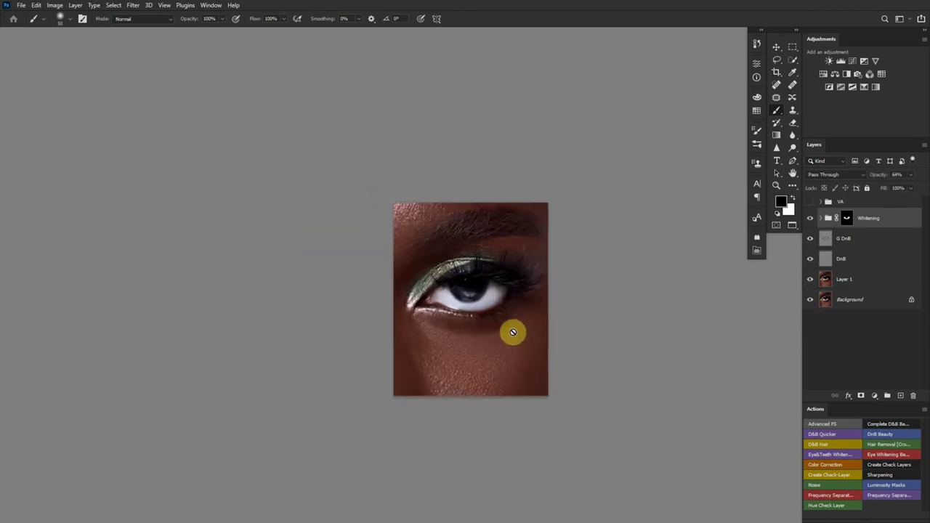